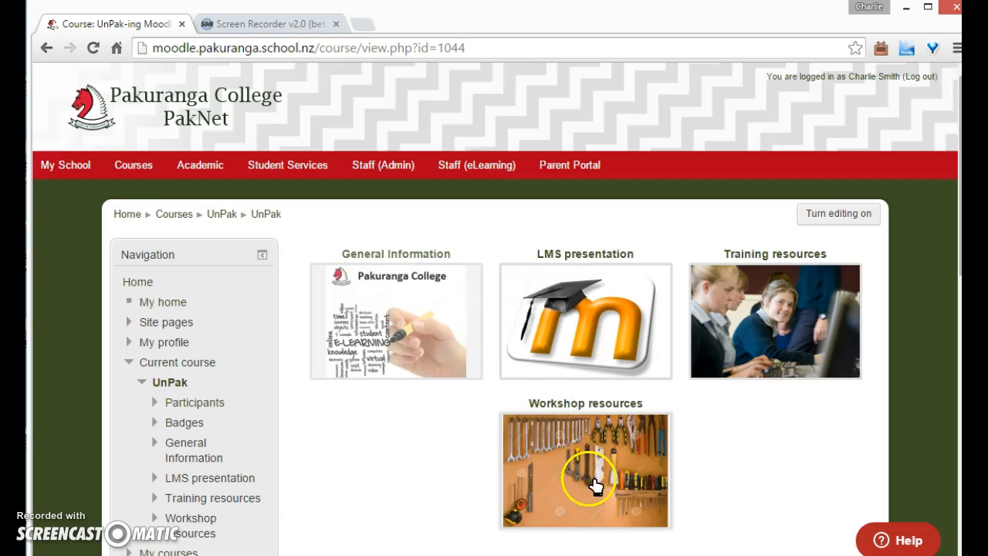
# Open the Workshop resources listing and close it again
pyautogui.click(158, 144)
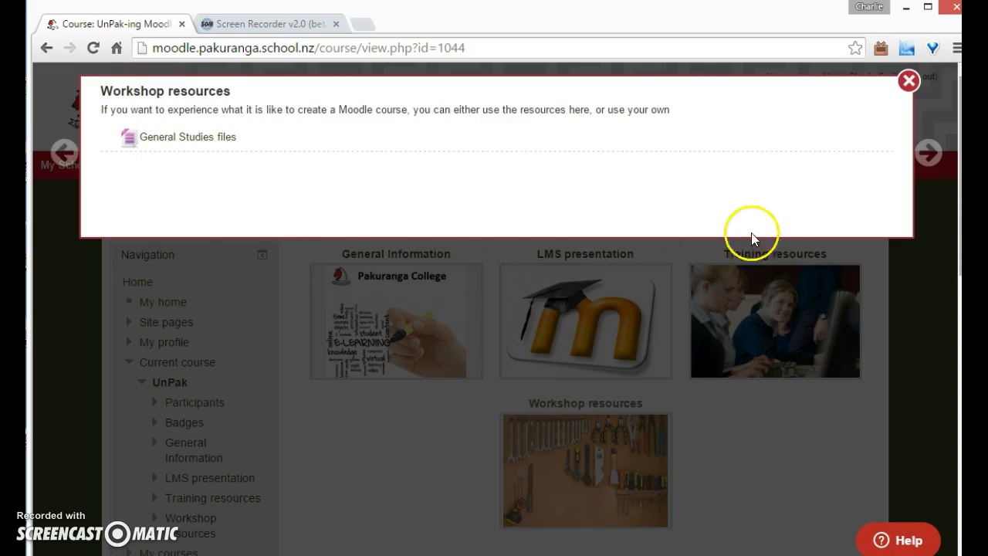
pyautogui.click(907, 82)
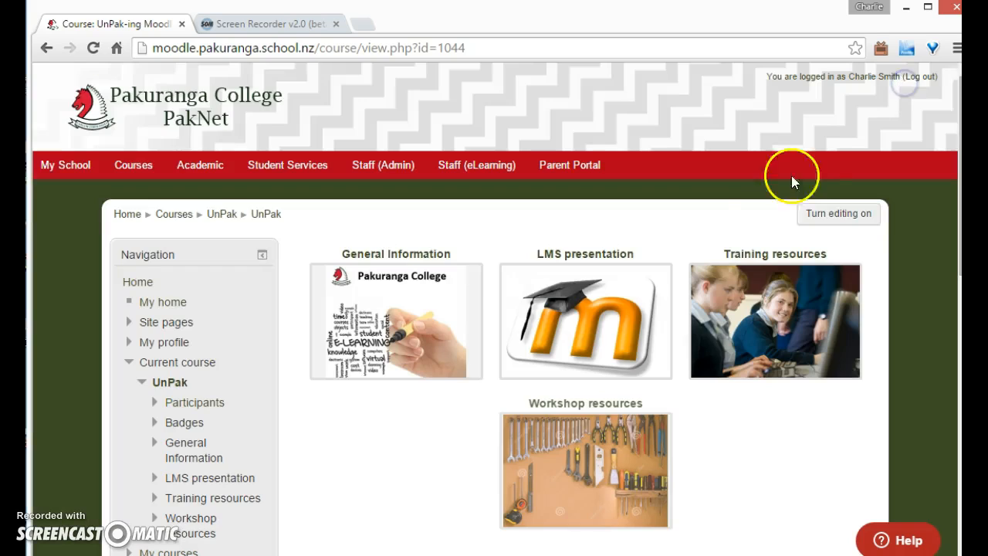
# Open the DemGen demo course and bring up the General Studies files folder beside the browser
pyautogui.click(222, 218)
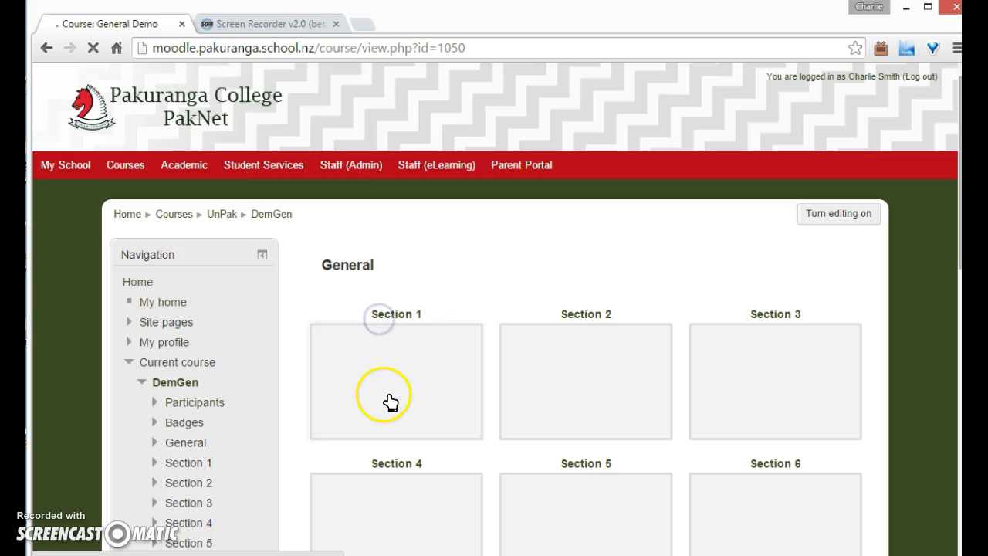
pyautogui.click(460, 554)
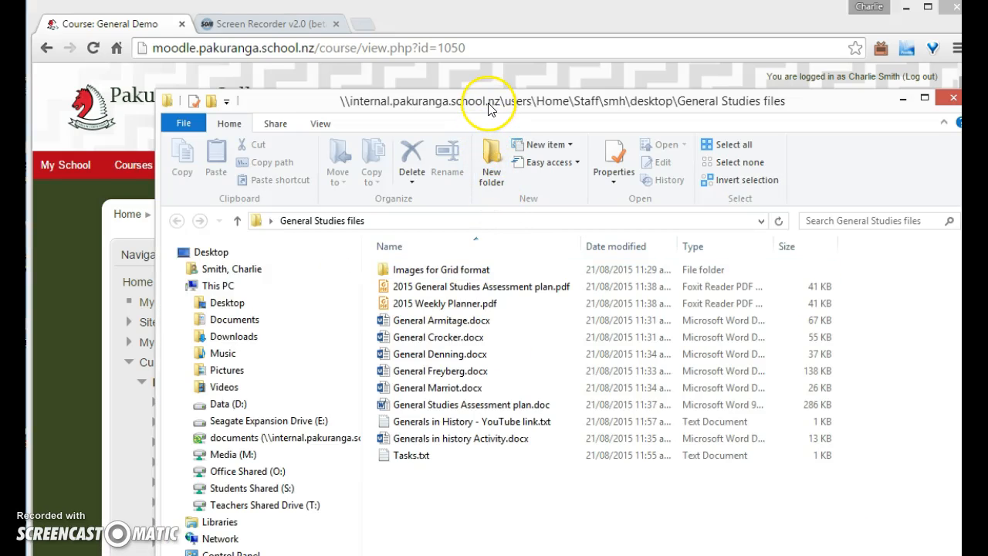
pyautogui.click(437, 29)
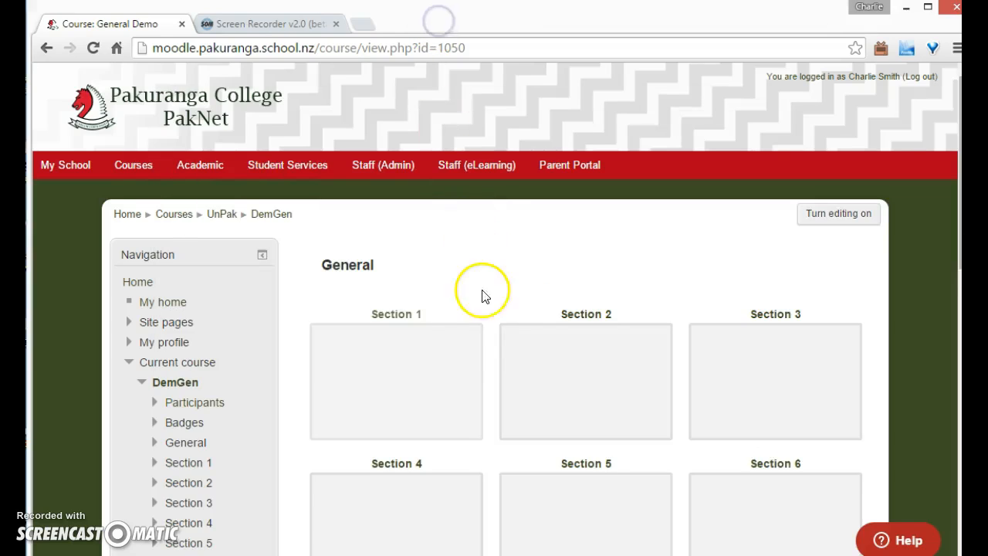
pyautogui.scroll(-3, 481, 333)
pyautogui.scroll(3, 481, 332)
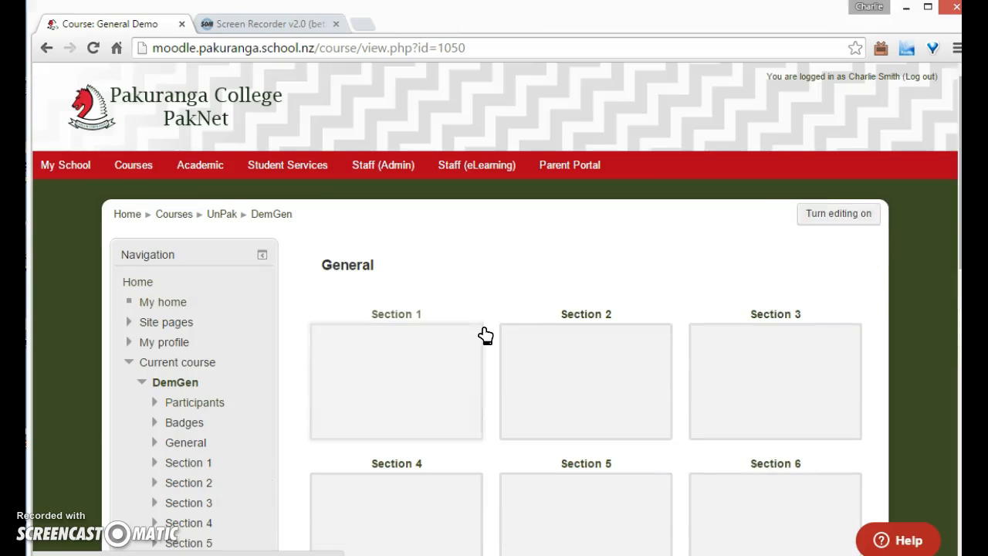
# Turn editing on for the course
pyautogui.click(832, 219)
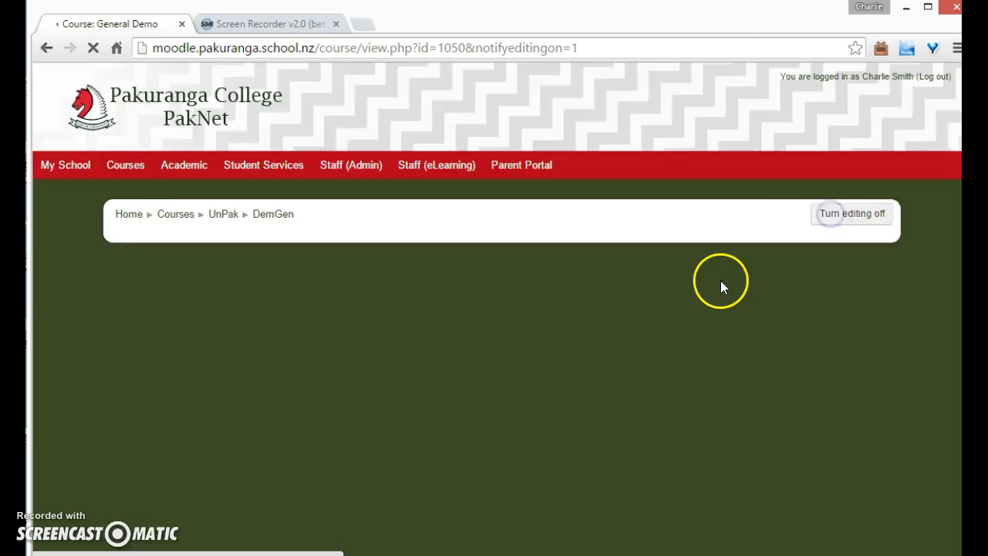
pyautogui.scroll(-3, 680, 404)
pyautogui.scroll(-4, 680, 403)
pyautogui.scroll(5, 677, 402)
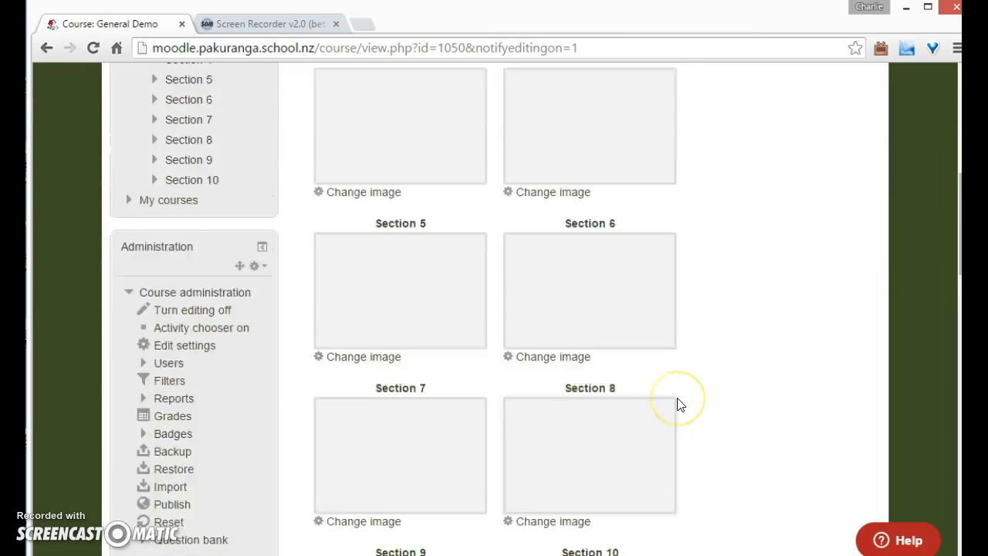
# Edit the course settings, set the grid format's number of sections to 3, and save
pyautogui.scroll(-3, 267, 402)
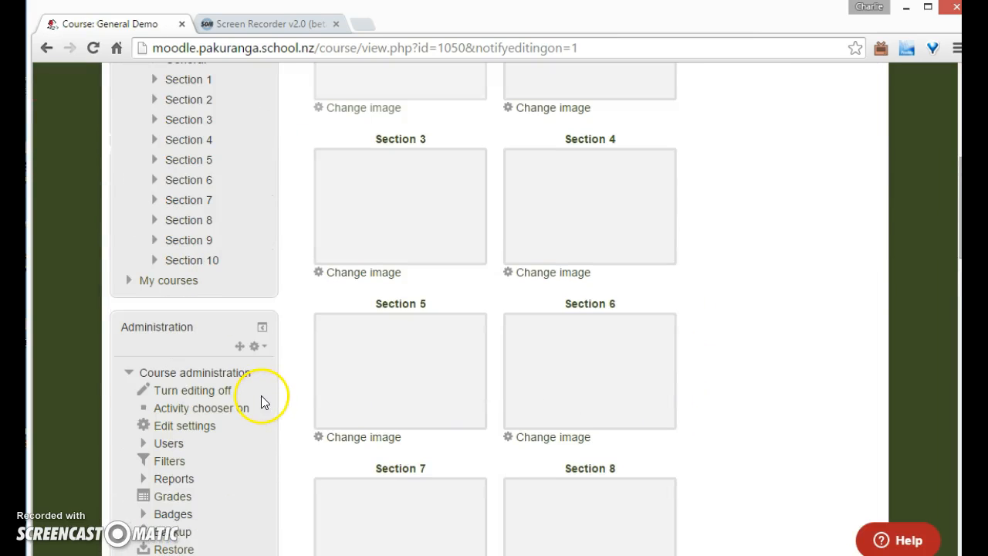
pyautogui.click(199, 427)
pyautogui.scroll(-4, 401, 420)
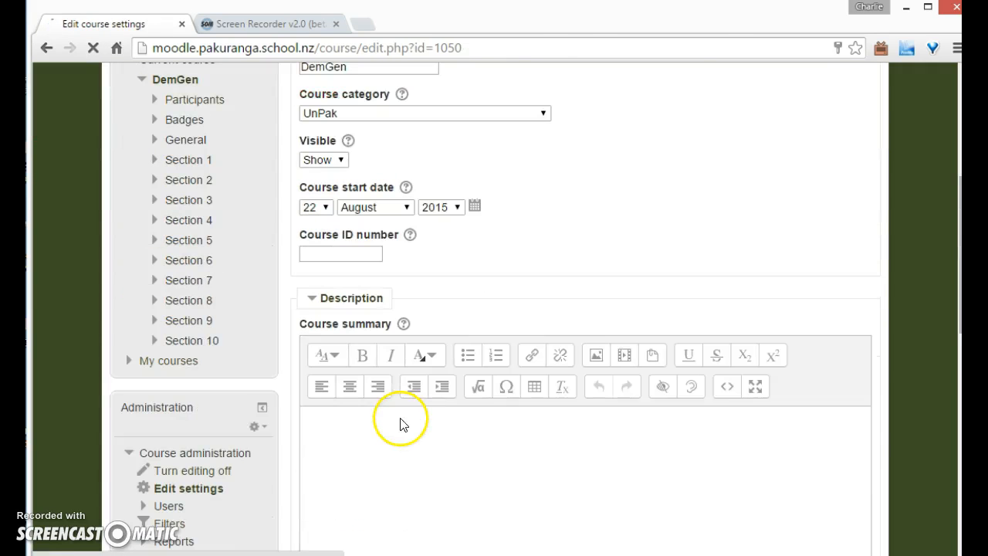
pyautogui.scroll(-7, 370, 401)
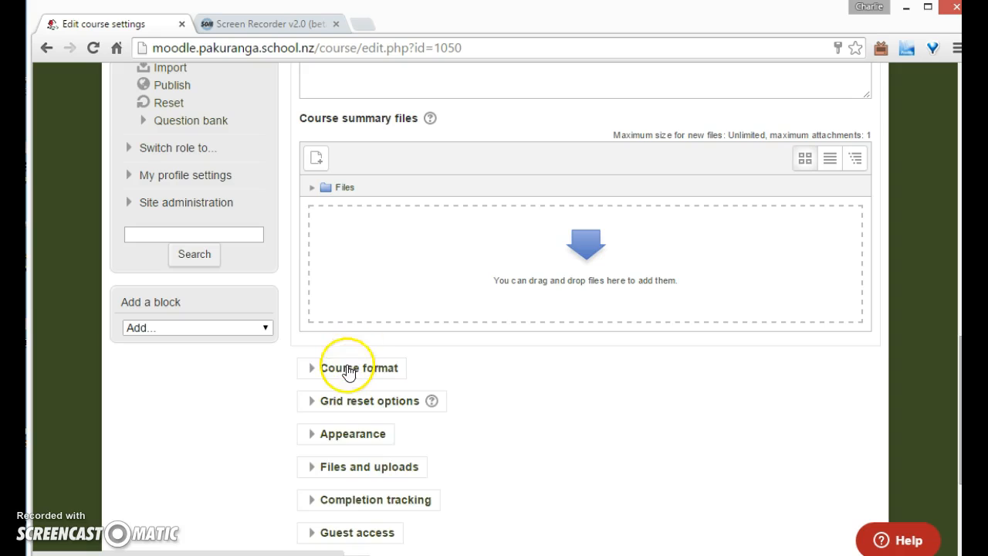
pyautogui.click(347, 369)
pyautogui.scroll(-2, 452, 425)
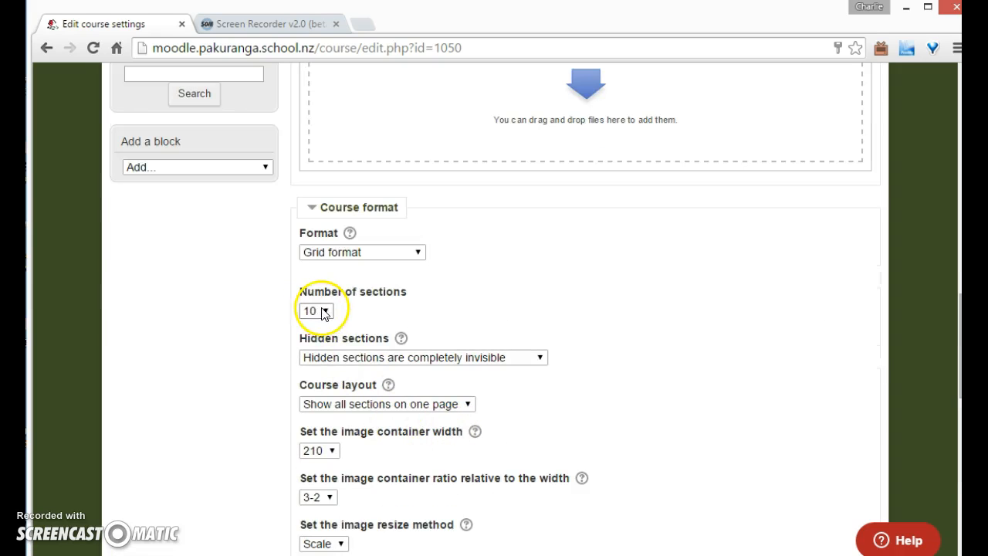
pyautogui.click(323, 312)
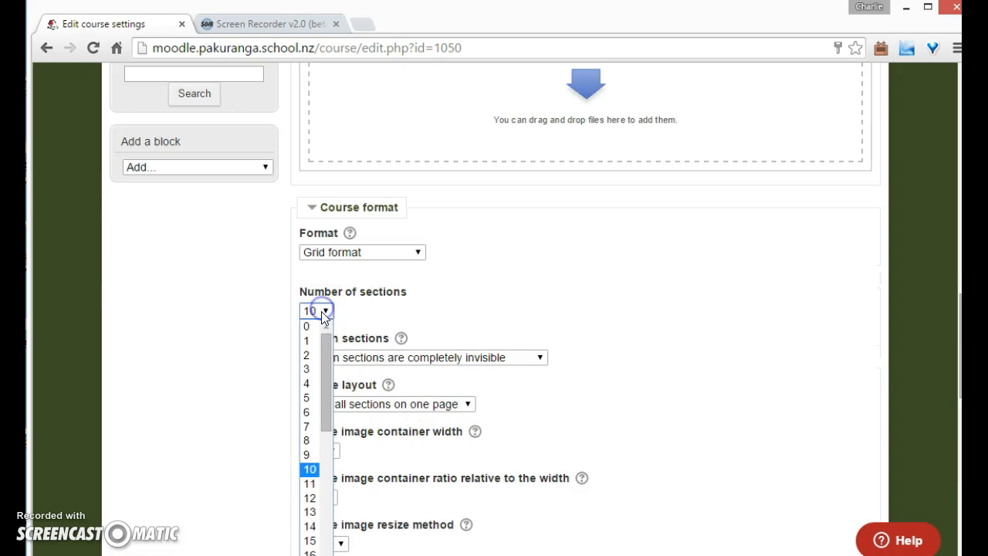
pyautogui.click(311, 372)
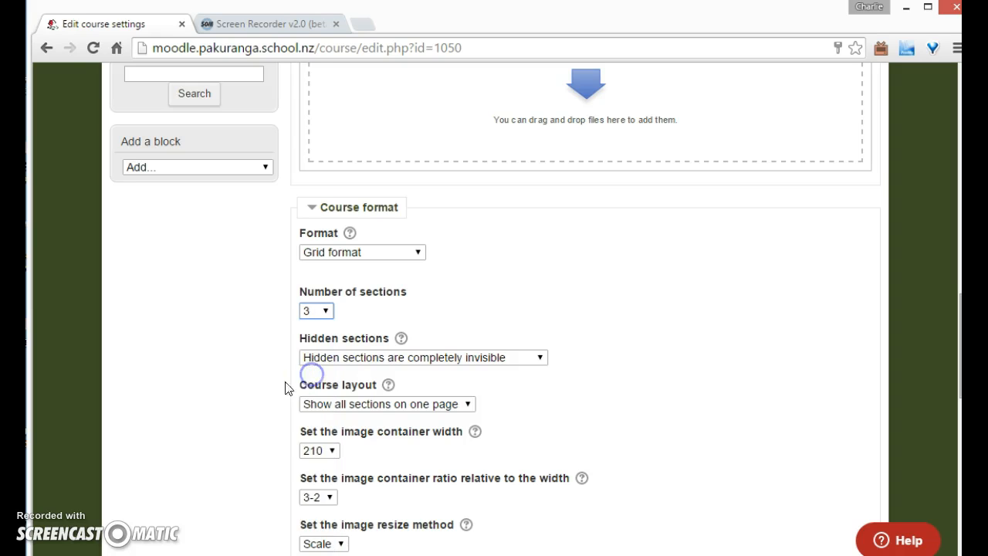
pyautogui.scroll(-10, 234, 393)
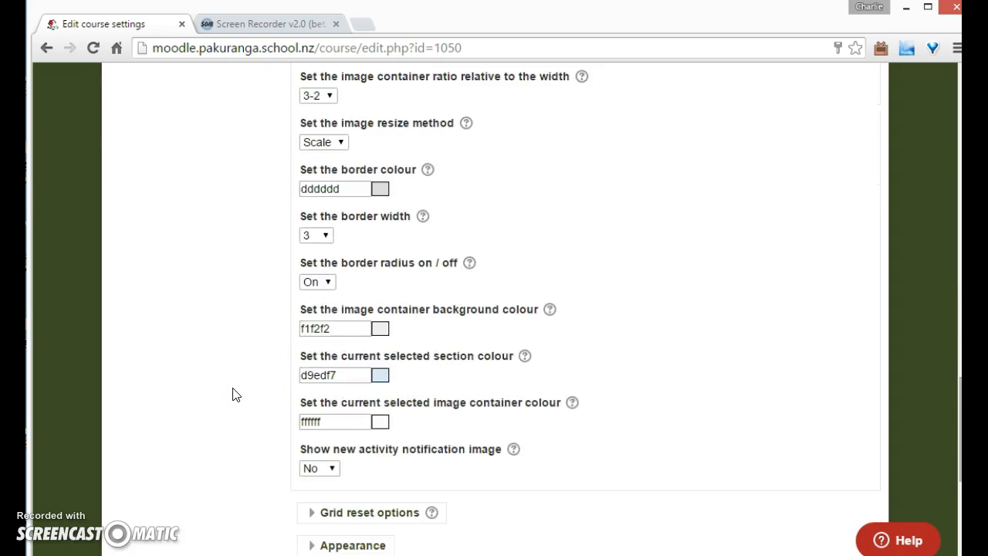
pyautogui.click(312, 427)
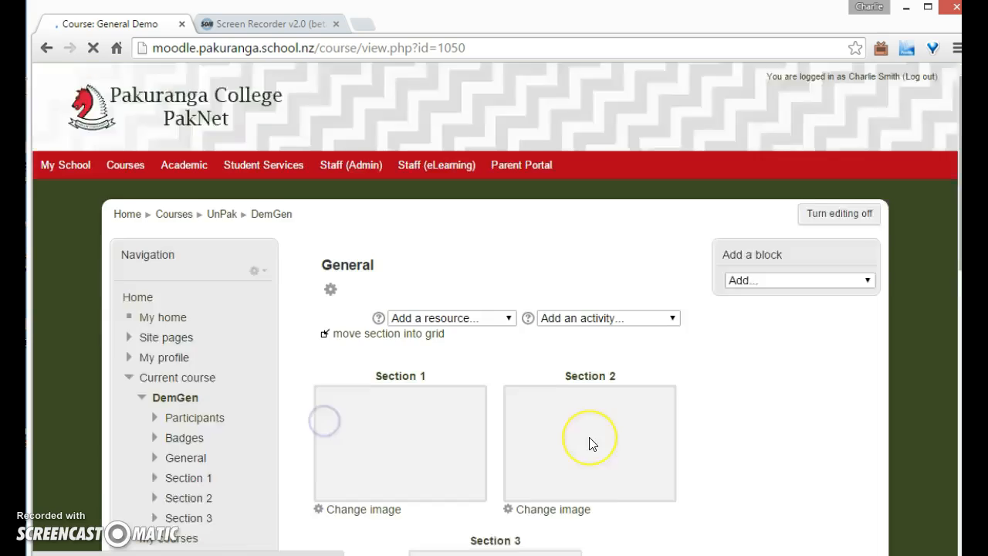
# Move the General section into the grid
pyautogui.scroll(-2, 589, 443)
pyautogui.scroll(3, 589, 442)
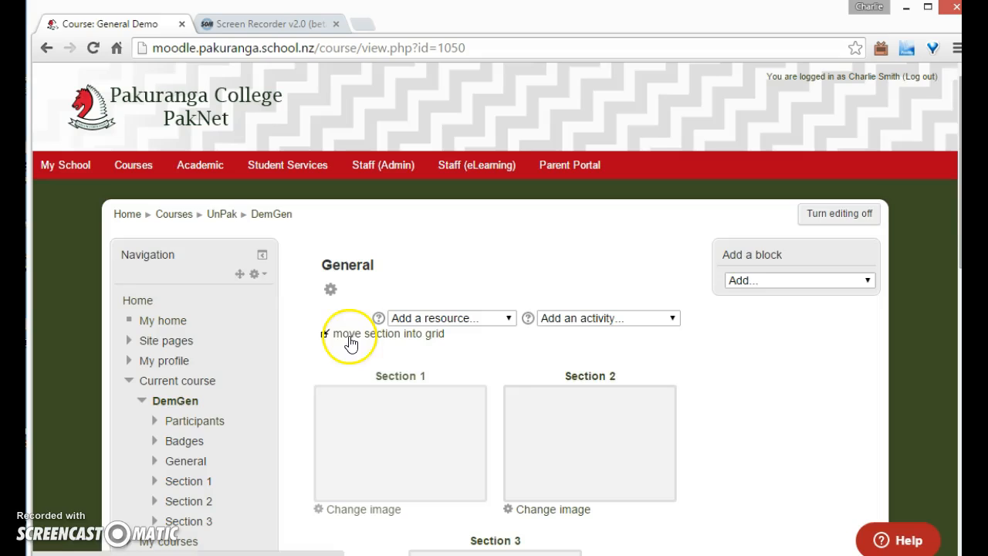
pyautogui.scroll(-1, 611, 465)
pyautogui.scroll(1, 615, 466)
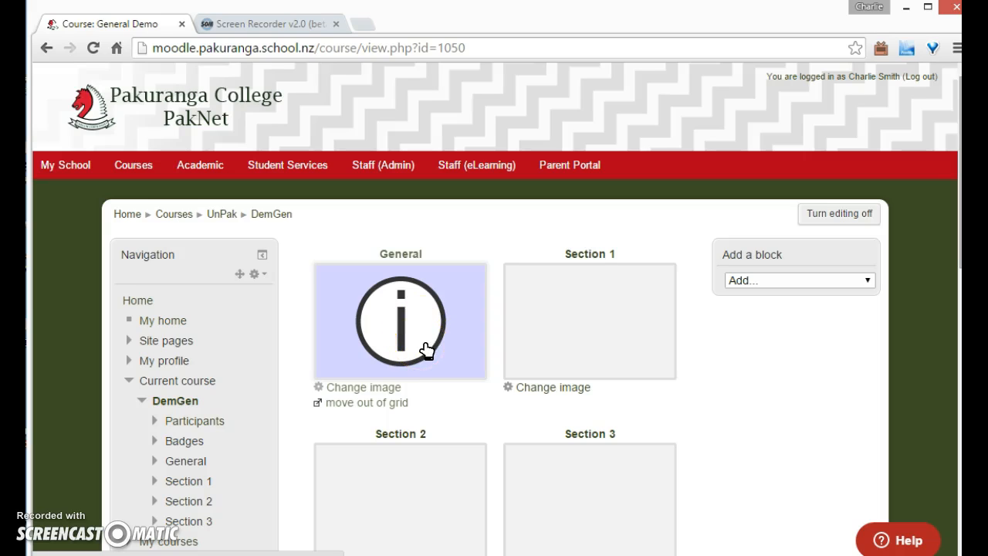
# Change the General section's image by dropping G Rating.png from the Images for Grid format folder, and save
pyautogui.click(378, 391)
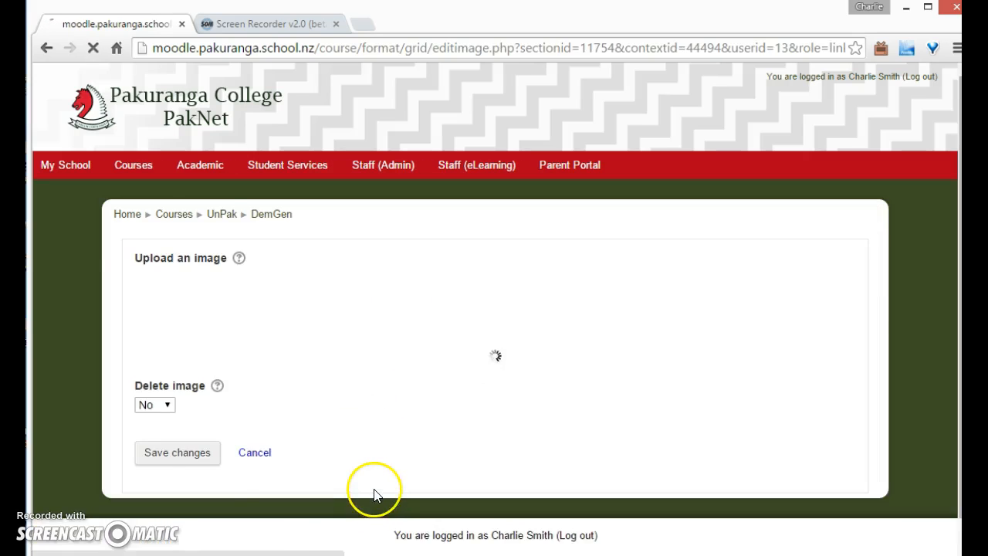
pyautogui.hotkey('alt', 'Tab')
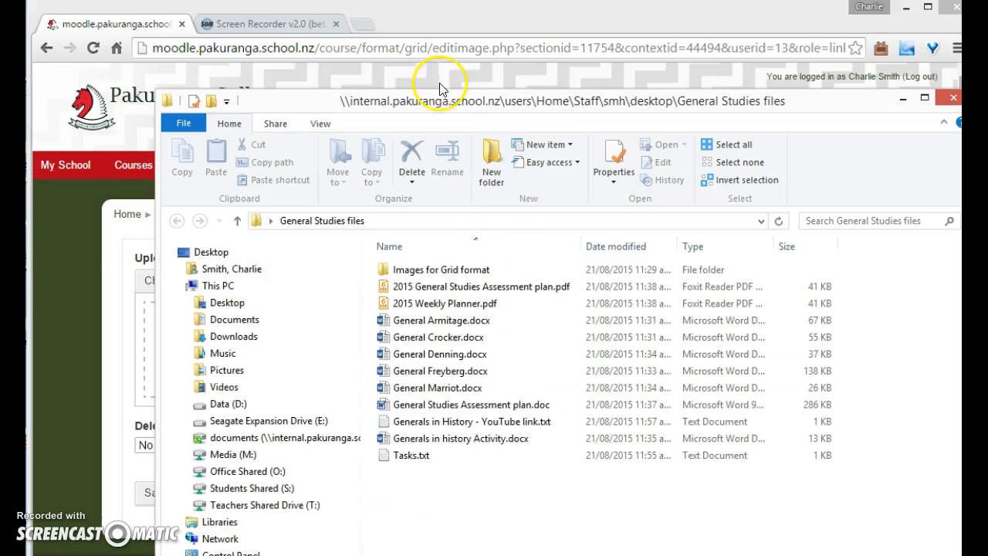
pyautogui.moveTo(444, 93); pyautogui.dragTo(618, 72)
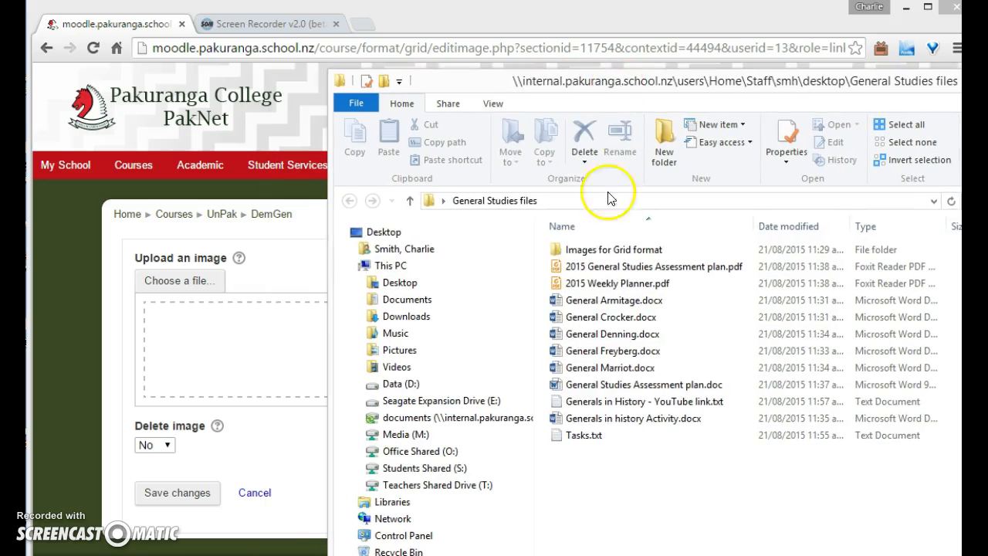
pyautogui.doubleClick(599, 251)
pyautogui.moveTo(592, 287); pyautogui.dragTo(252, 376)
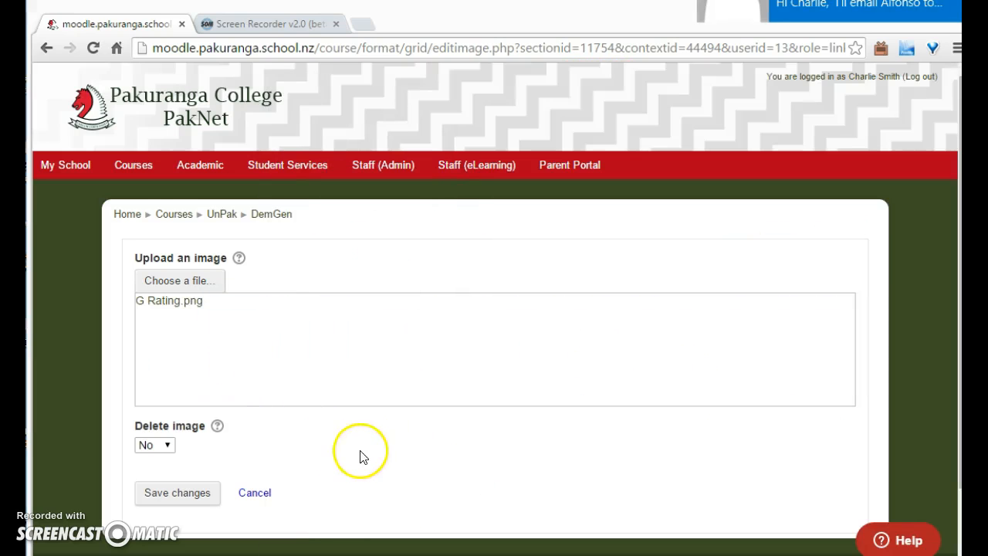
pyautogui.click(202, 500)
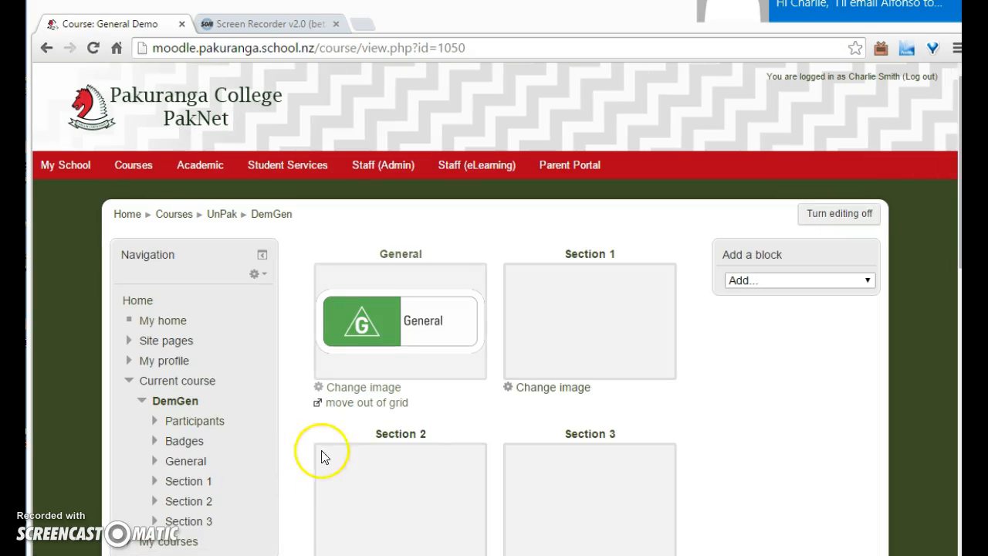
# Change Section 1's image by dropping the General Hospital picture from the grid images folder, and save
pyautogui.click(549, 387)
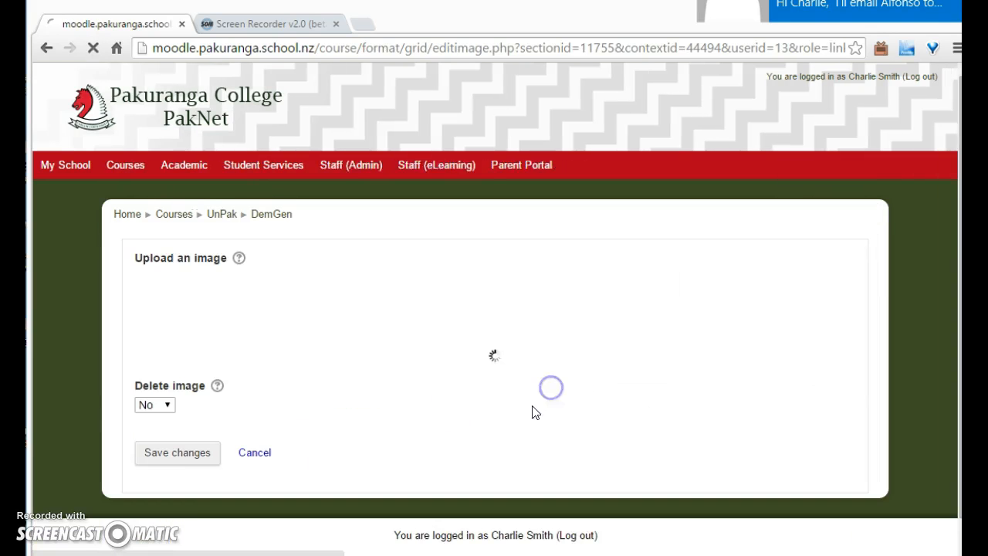
pyautogui.hotkey('alt', 'Tab')
pyautogui.click(682, 317)
pyautogui.moveTo(640, 242); pyautogui.dragTo(257, 355)
pyautogui.click(193, 494)
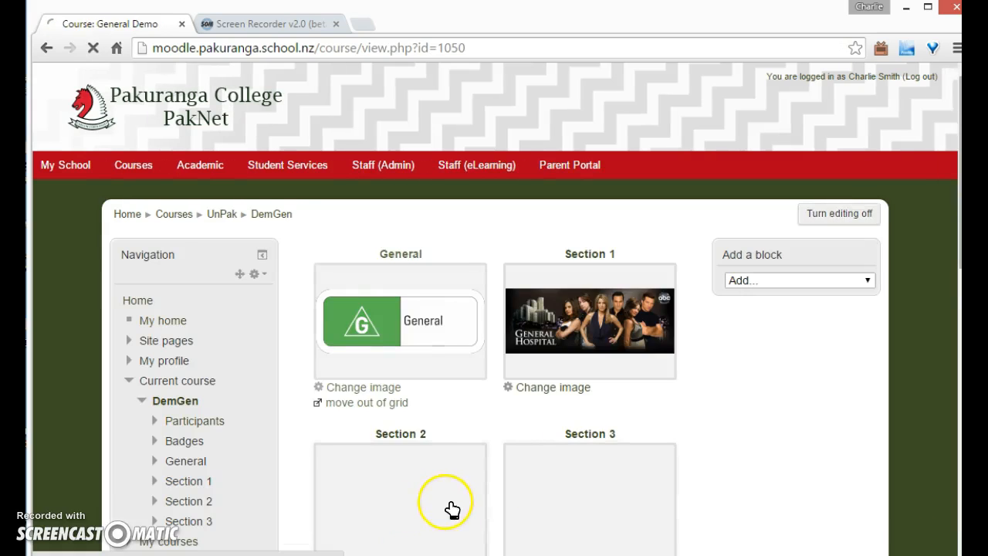
# Change Section 2's image by dropping the soldier portrait from the grid images folder, and save
pyautogui.scroll(-1, 430, 496)
pyautogui.click(379, 485)
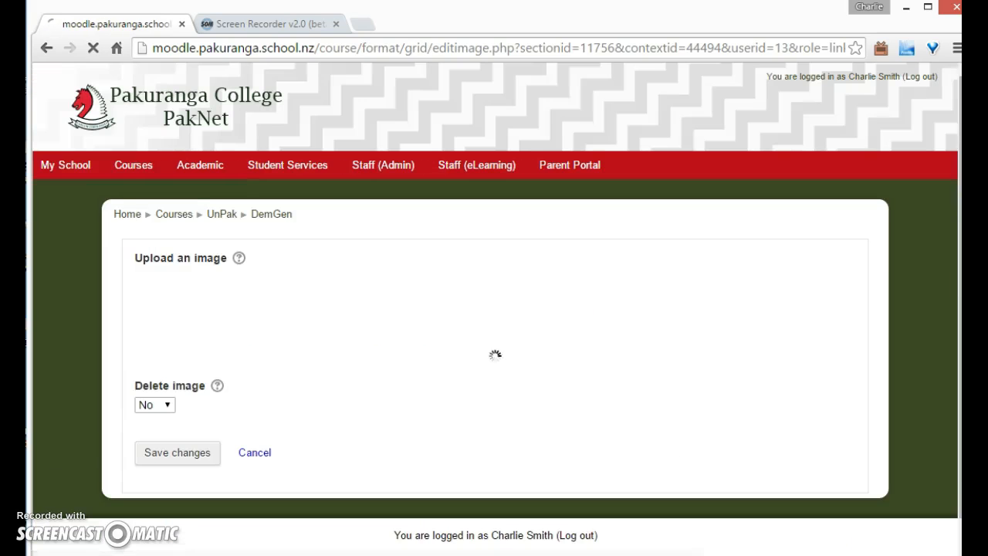
pyautogui.hotkey('alt', 'Tab')
pyautogui.moveTo(752, 280); pyautogui.dragTo(263, 378)
pyautogui.click(171, 494)
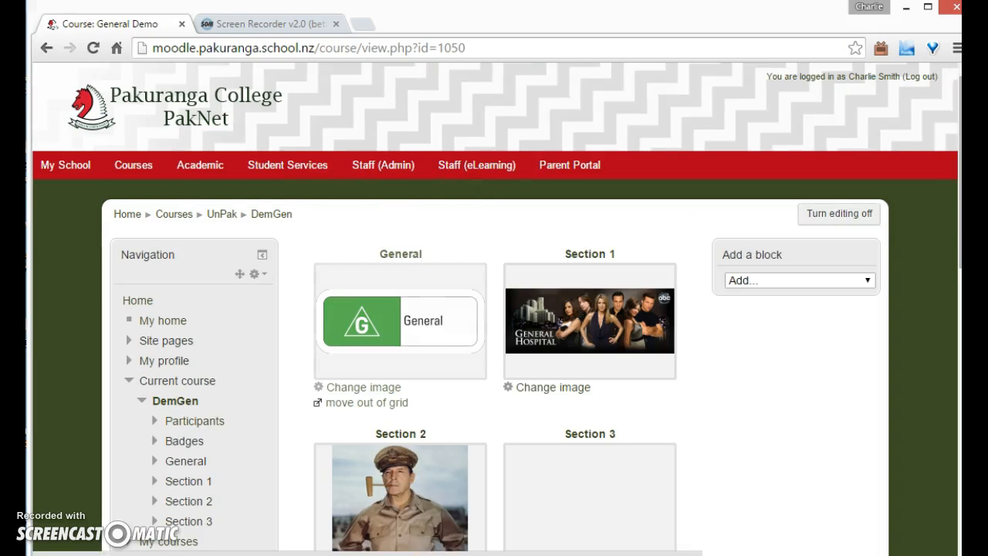
# Change Section 3's image by dropping General terms.png from the grid images folder, and save
pyautogui.scroll(-1, 701, 512)
pyautogui.click(568, 486)
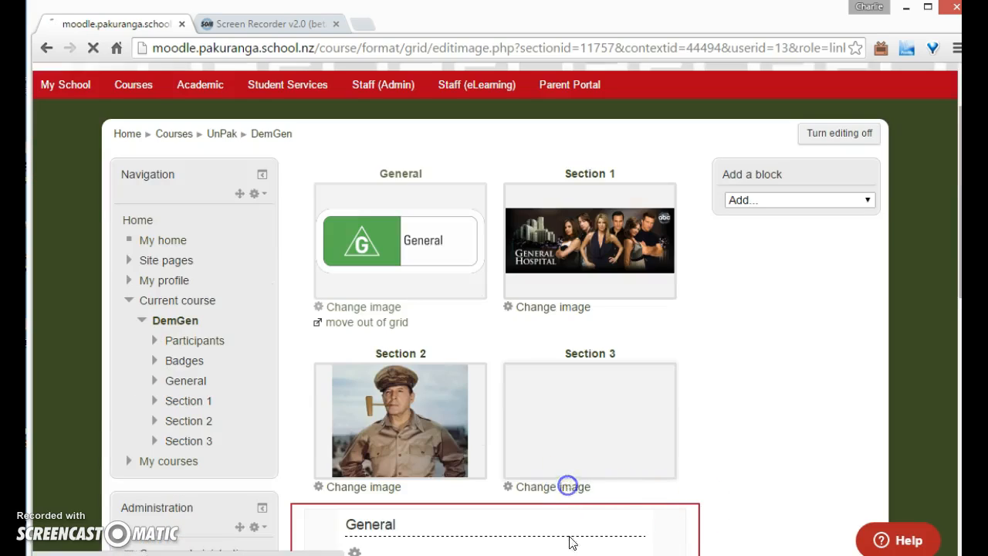
pyautogui.click(589, 555)
pyautogui.moveTo(826, 284); pyautogui.dragTo(205, 363)
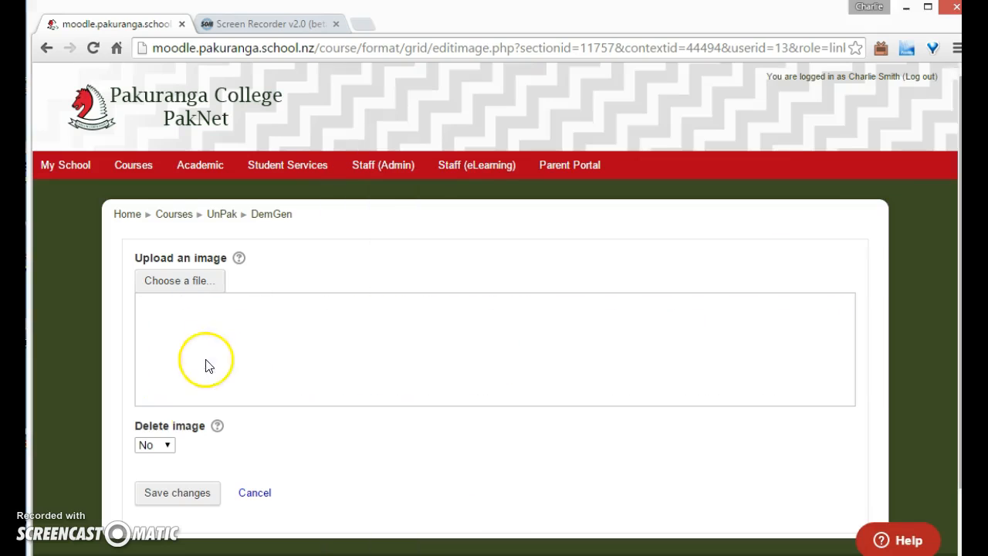
pyautogui.click(178, 493)
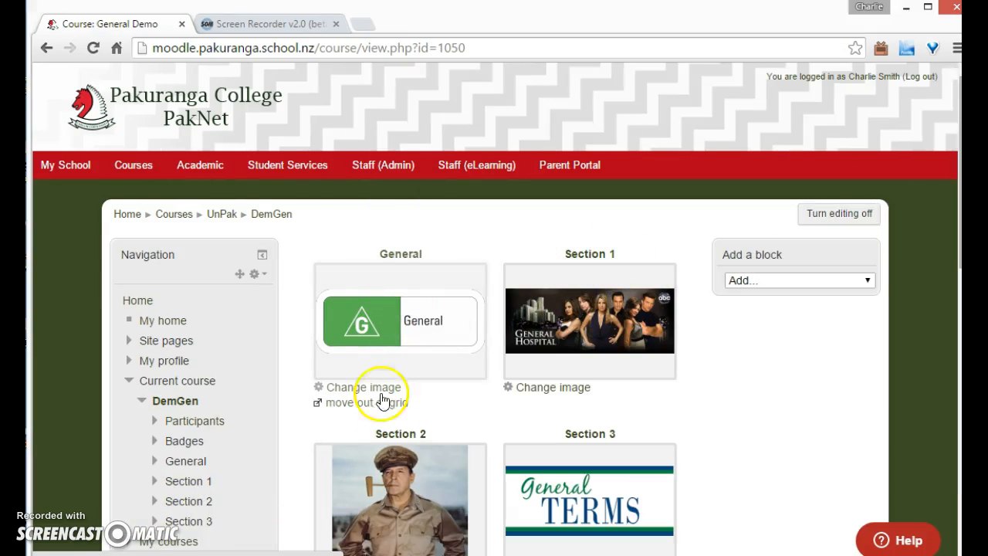
# Edit Section 1 to name it General Hospital with summary "This bit is all about General Hospital", and save
pyautogui.click(575, 309)
pyautogui.click(357, 109)
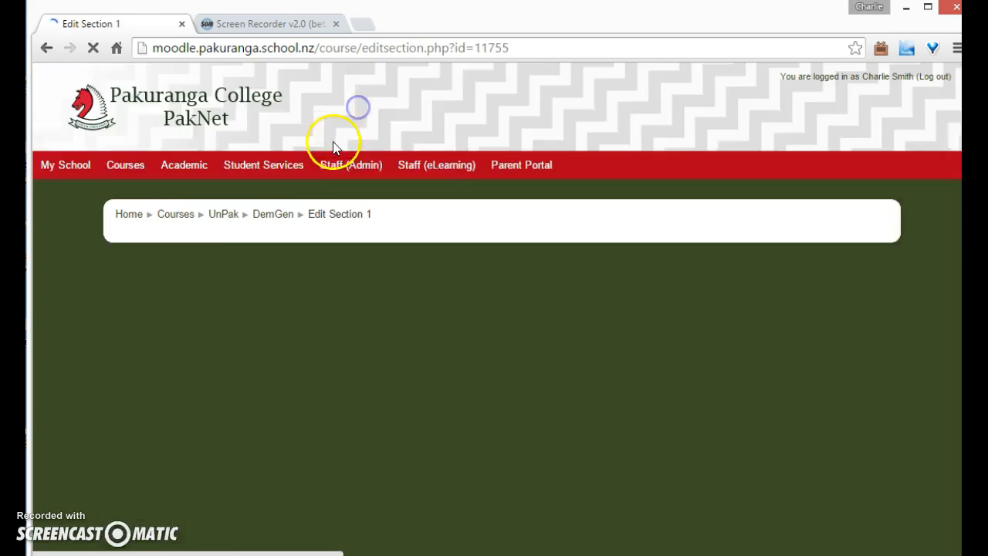
pyautogui.click(334, 341)
pyautogui.click(263, 347)
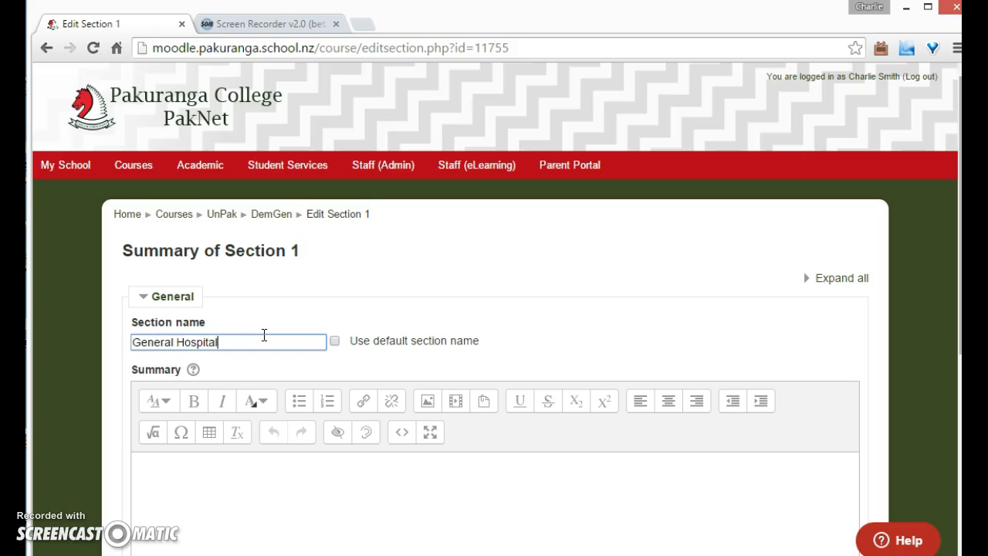
pyautogui.scroll(-2, 308, 295)
pyautogui.click(341, 312)
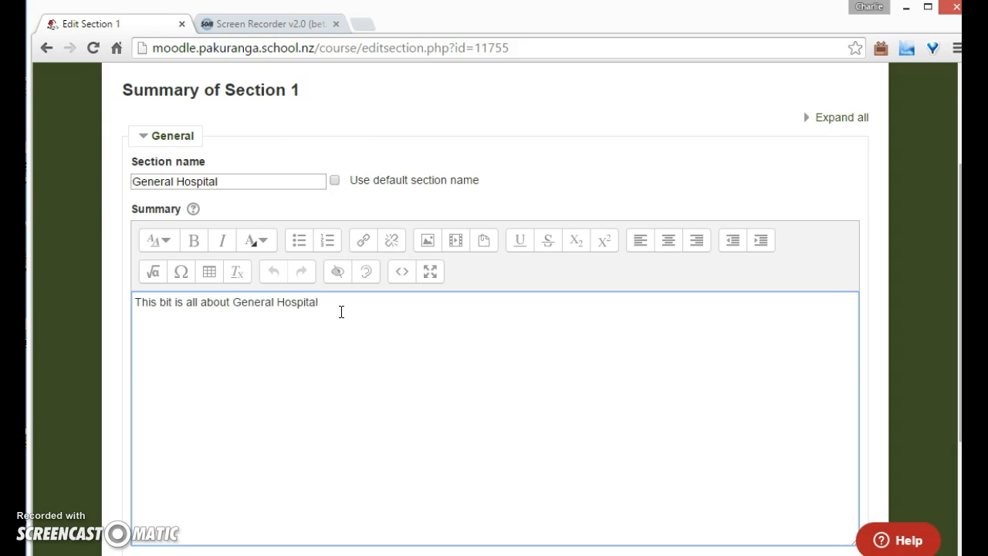
pyautogui.scroll(-3, 322, 350)
pyautogui.click(186, 411)
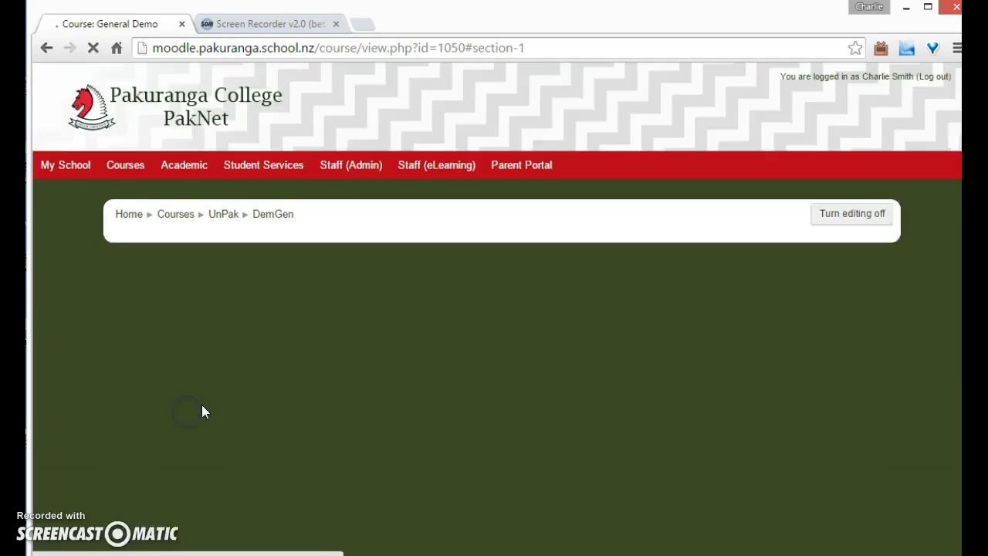
pyautogui.scroll(4, 334, 406)
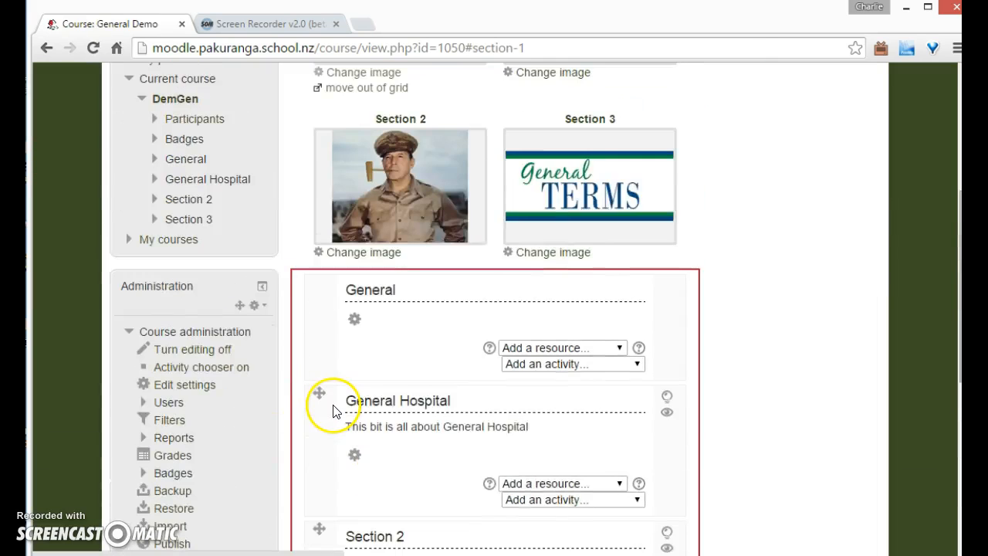
# Edit Section 2 to use a custom name, Generals in History, and save the changes
pyautogui.scroll(-2, 337, 407)
pyautogui.scroll(1, 375, 404)
pyautogui.scroll(-1, 375, 408)
pyautogui.click(360, 409)
pyautogui.click(335, 341)
pyautogui.click(283, 334)
pyautogui.write('Generals in His')
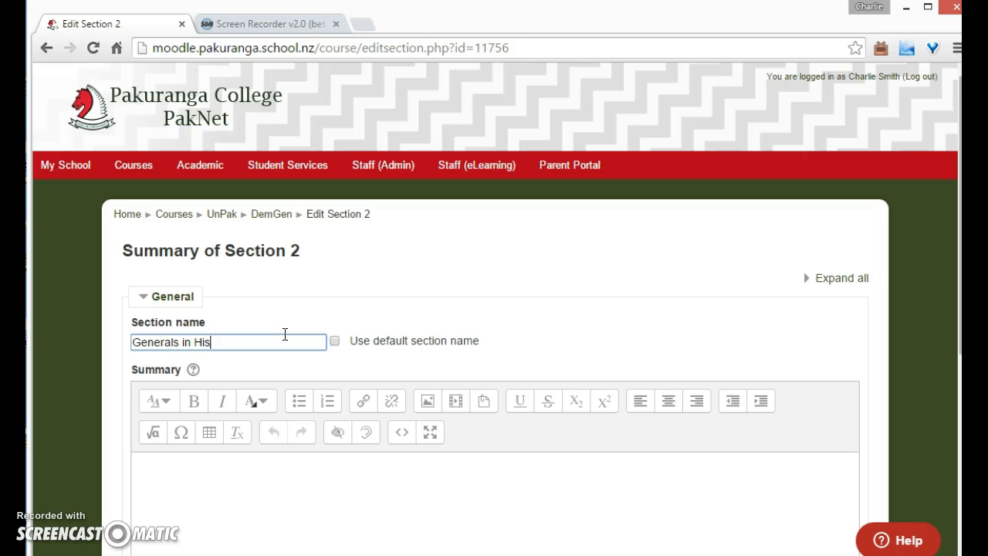
pyautogui.write('tory')
pyautogui.scroll(-4, 273, 446)
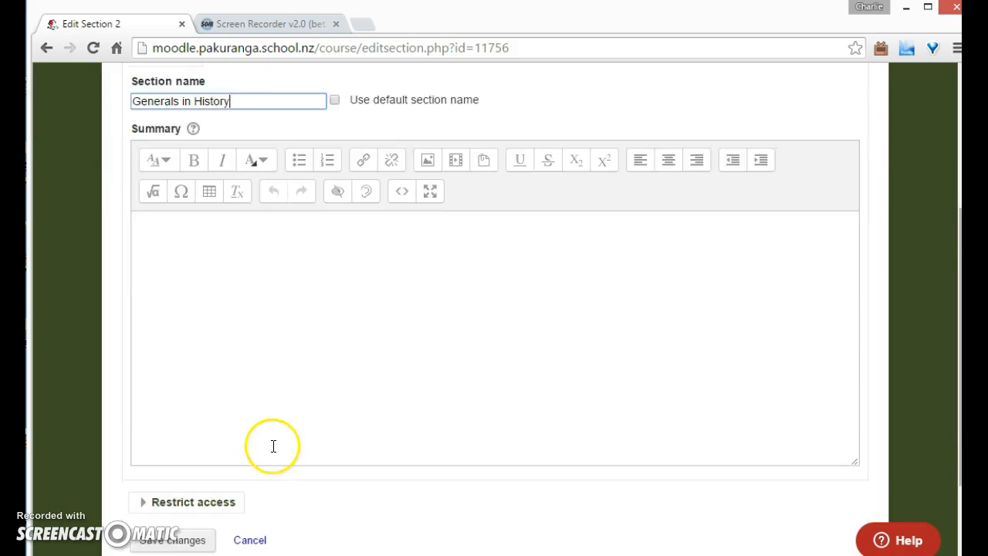
pyautogui.click(190, 461)
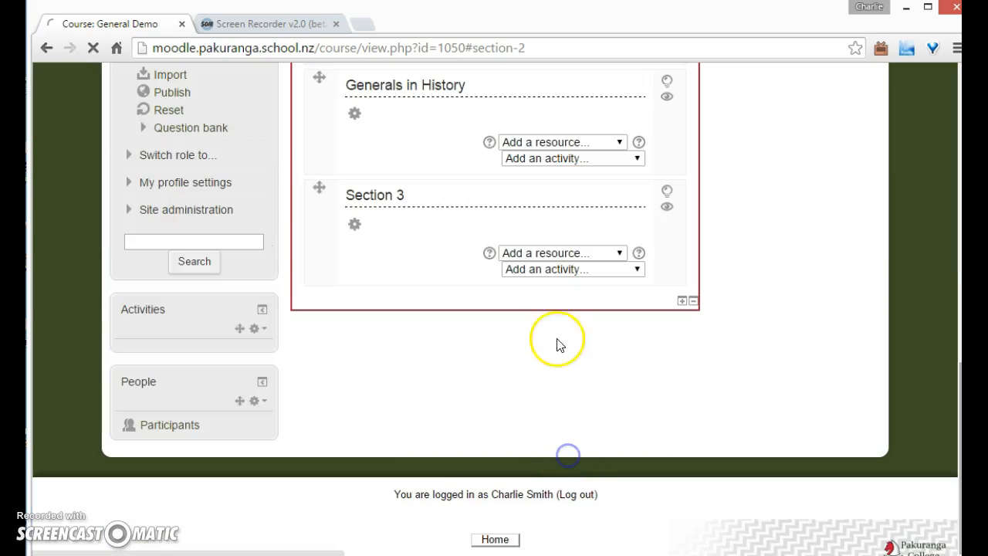
# Edit Section 3 to use a custom name, General Terms, and save the changes
pyautogui.scroll(4, 549, 390)
pyautogui.scroll(-1, 358, 442)
pyautogui.click(356, 466)
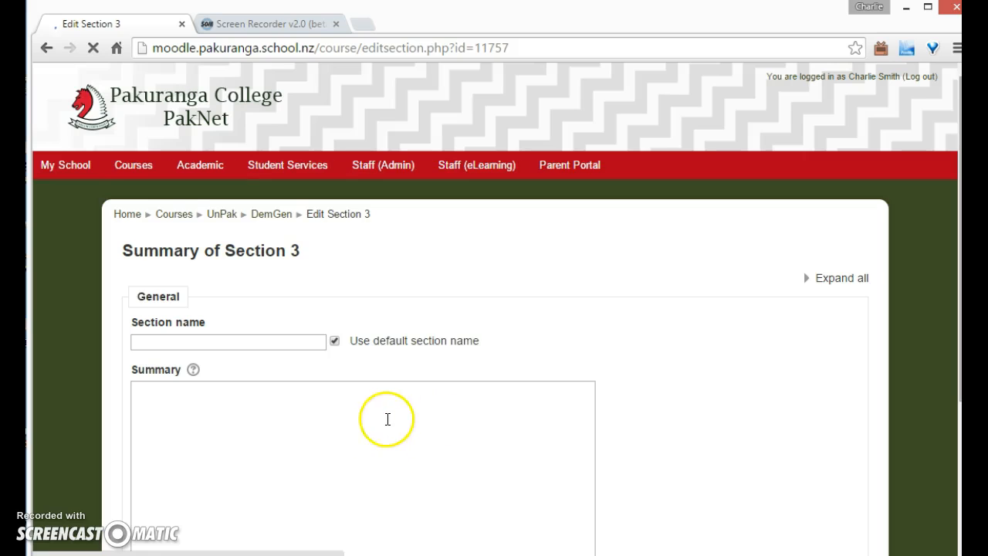
pyautogui.click(337, 343)
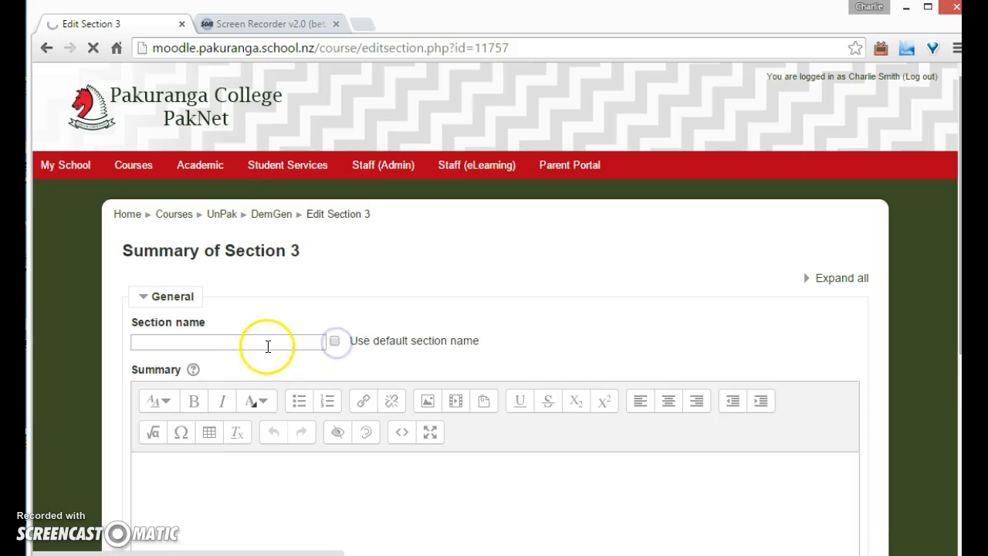
pyautogui.click(268, 346)
pyautogui.write('General Terms')
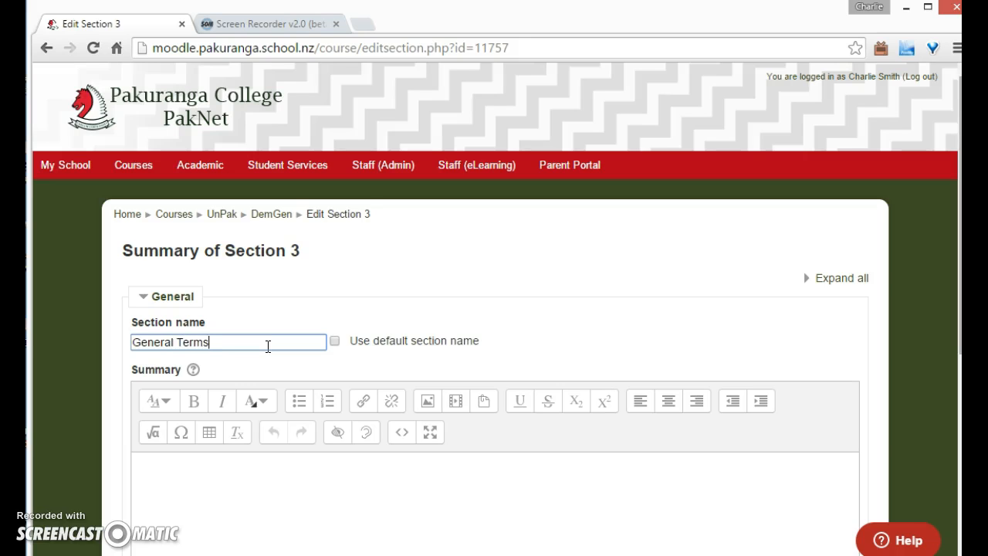
pyautogui.scroll(-5, 503, 322)
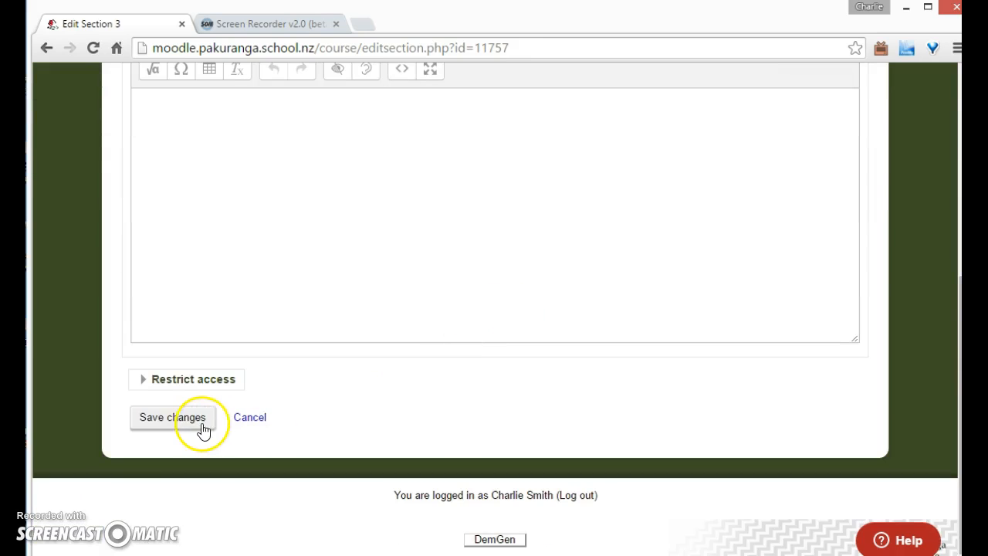
pyautogui.scroll(2, 211, 364)
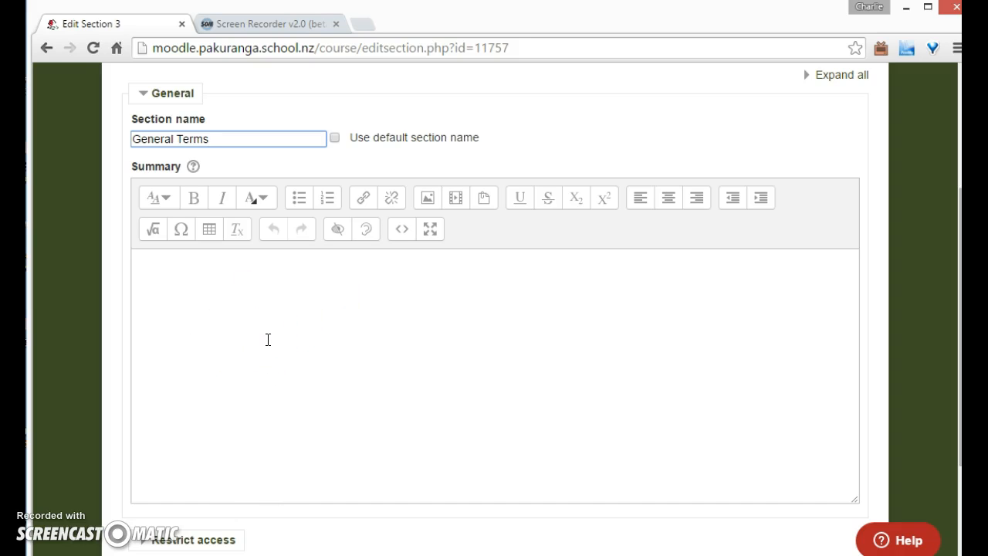
pyautogui.scroll(-2, 243, 440)
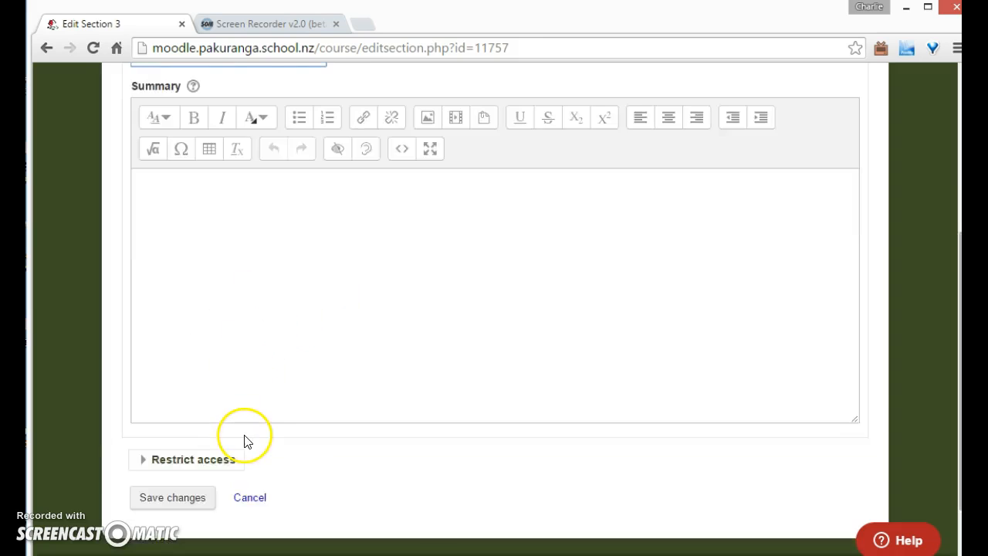
pyautogui.click(190, 420)
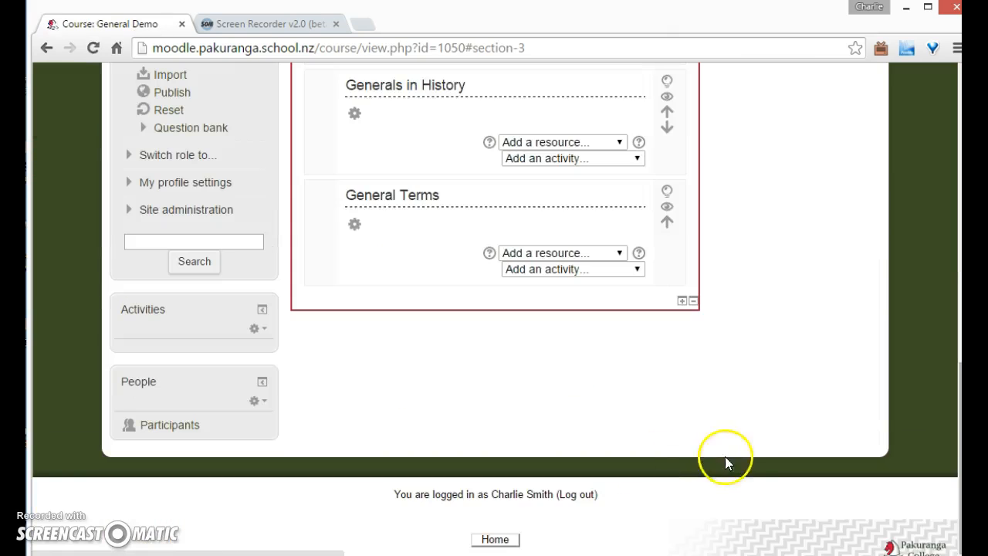
# Switch role to Student to preview the course
pyautogui.scroll(4, 749, 457)
pyautogui.scroll(3, 757, 457)
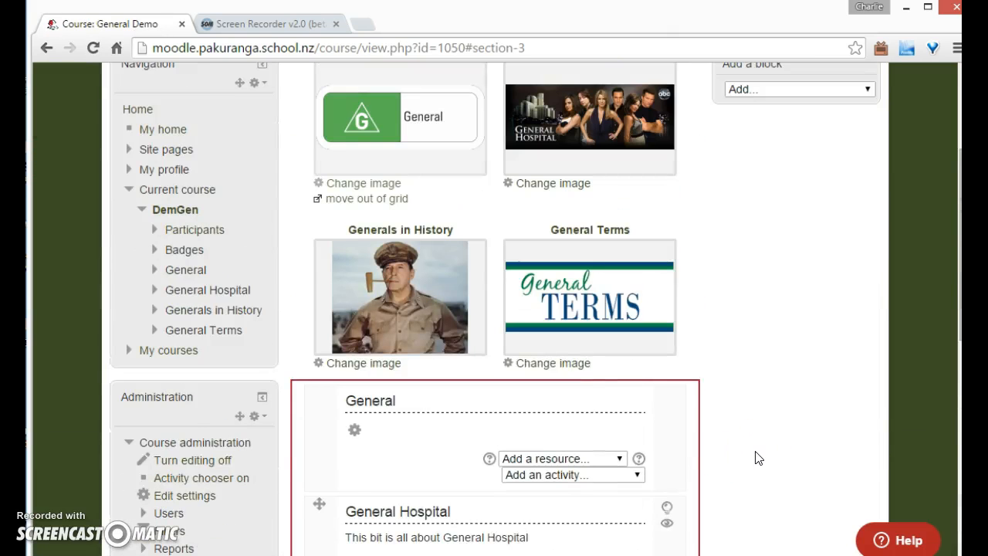
pyautogui.scroll(3, 757, 458)
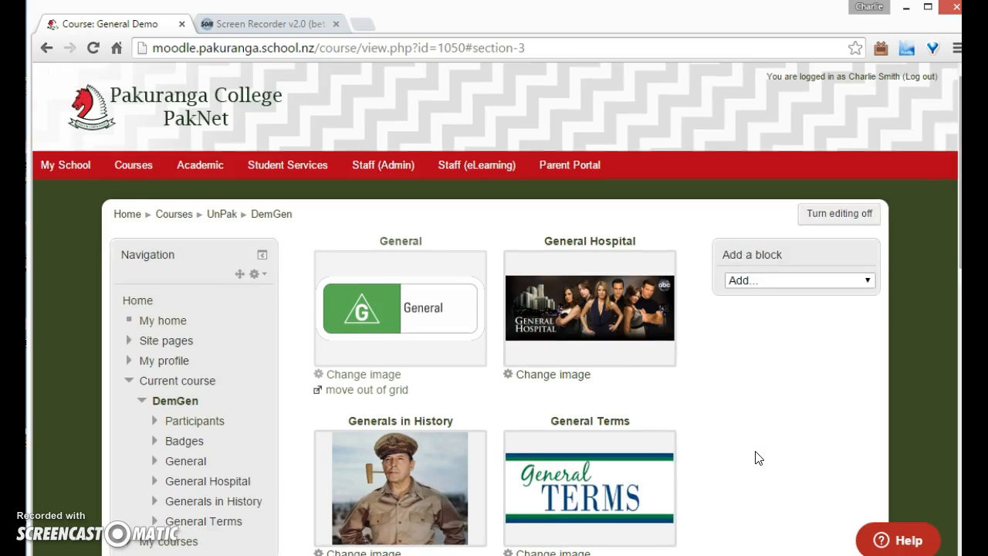
pyautogui.scroll(-8, 756, 457)
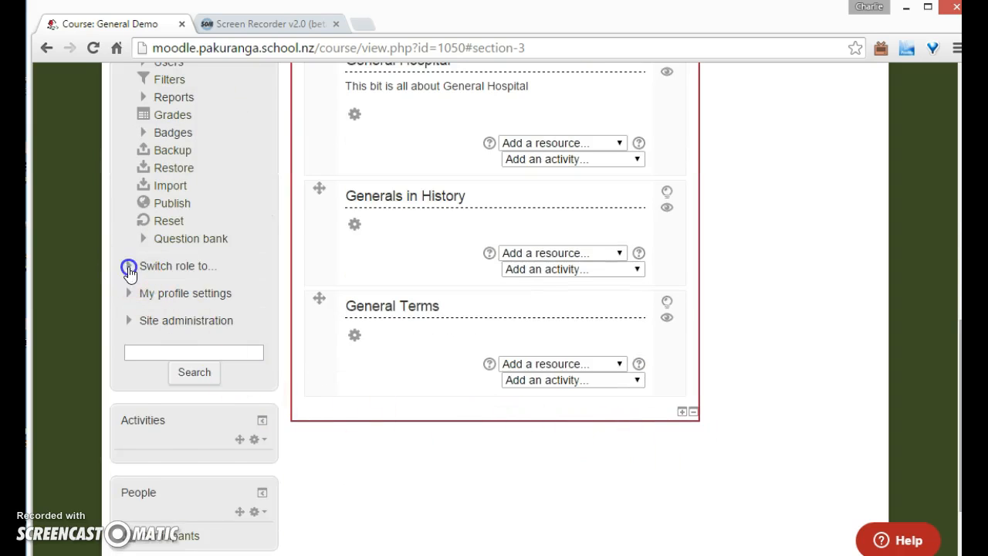
pyautogui.click(129, 267)
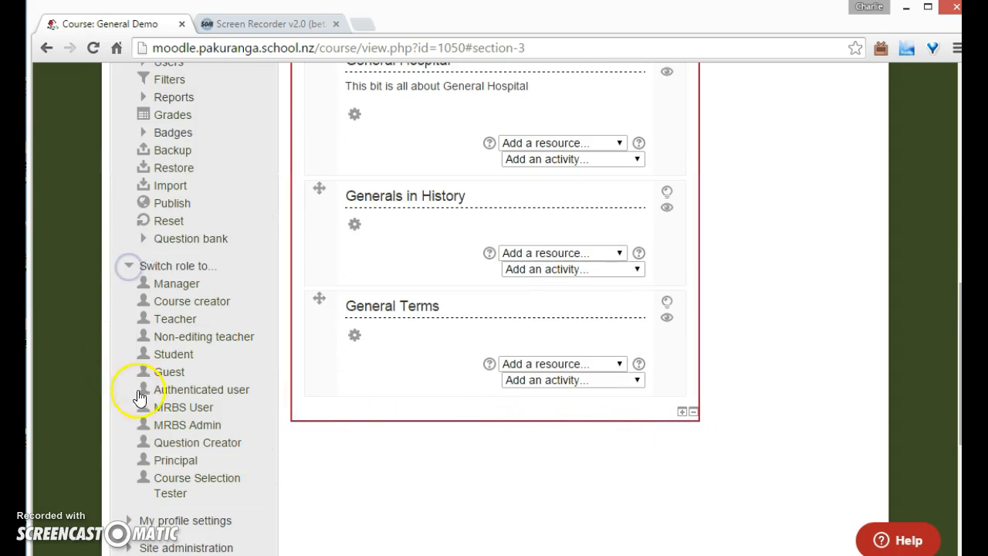
pyautogui.click(171, 355)
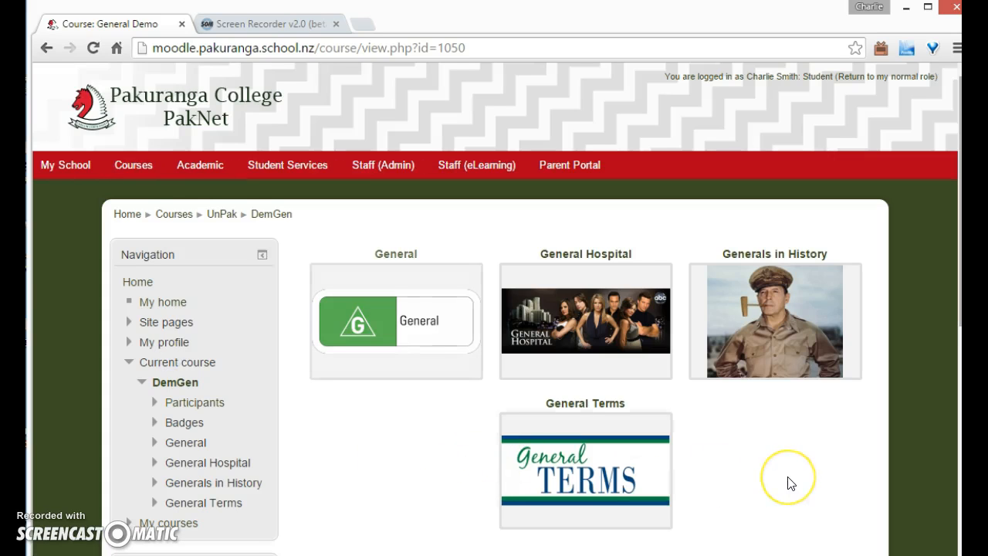
# Open the General Hospital tile as a student to view its summary, then close it
pyautogui.click(609, 344)
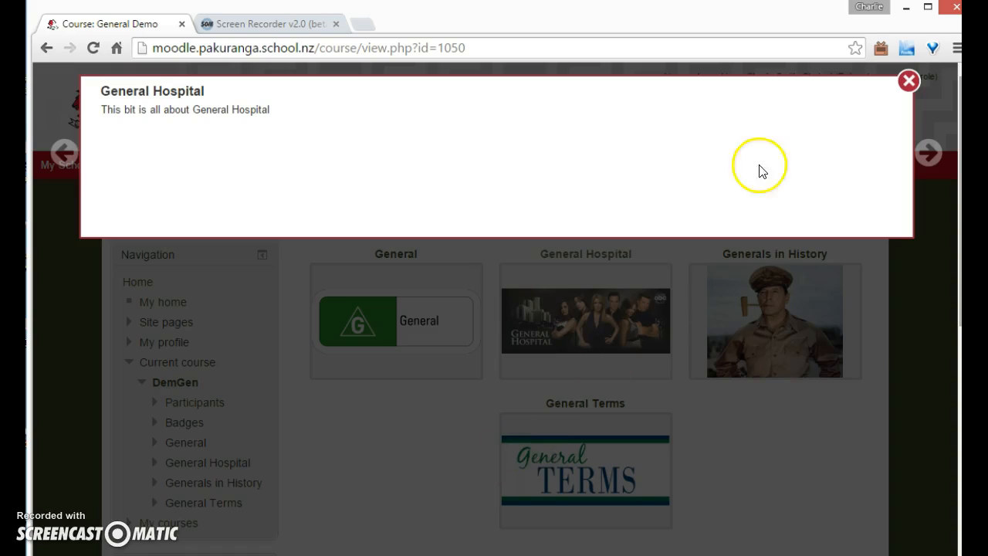
pyautogui.click(908, 82)
pyautogui.scroll(-1, 842, 309)
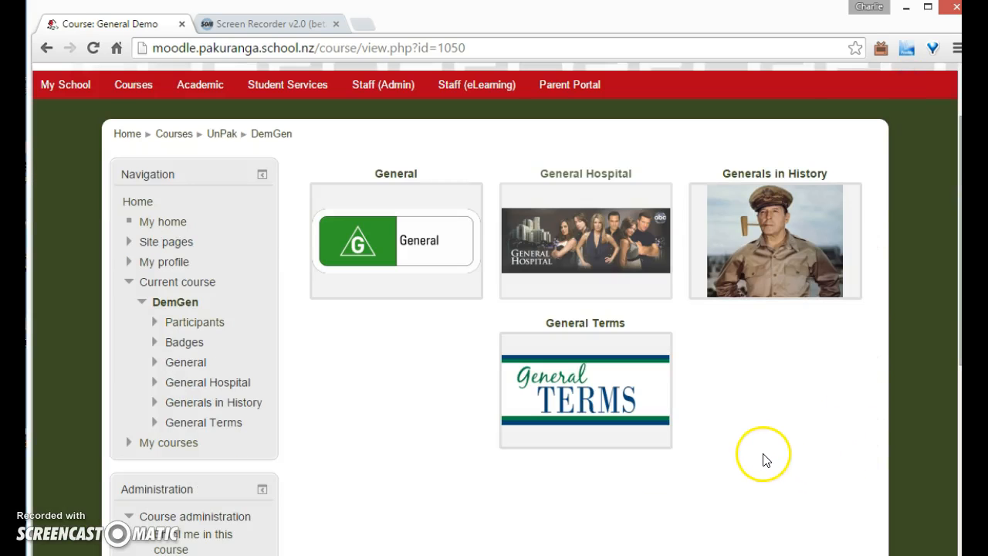
pyautogui.scroll(1, 761, 454)
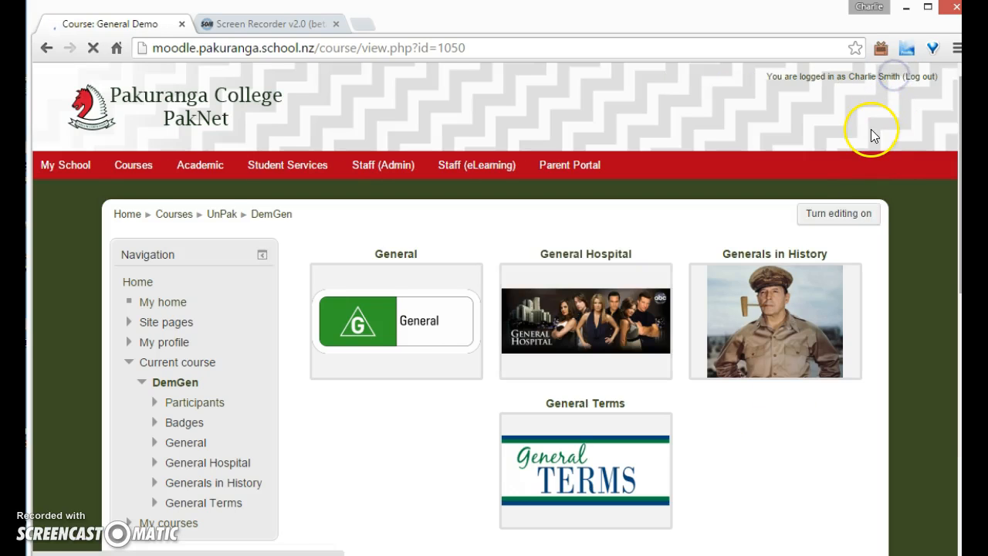
# Turn editing back on and open the General Studies files folder in File Explorer
pyautogui.click(862, 225)
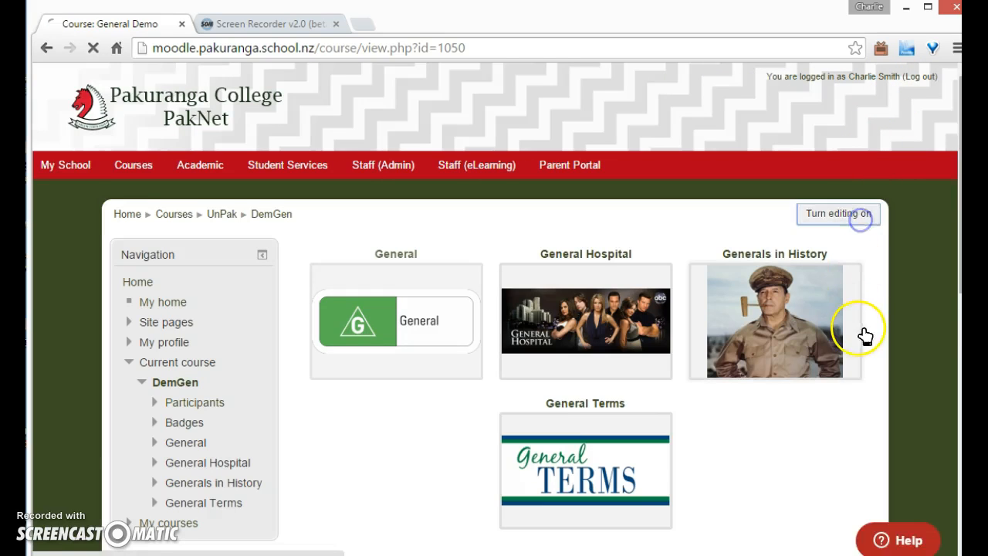
pyautogui.click(832, 554)
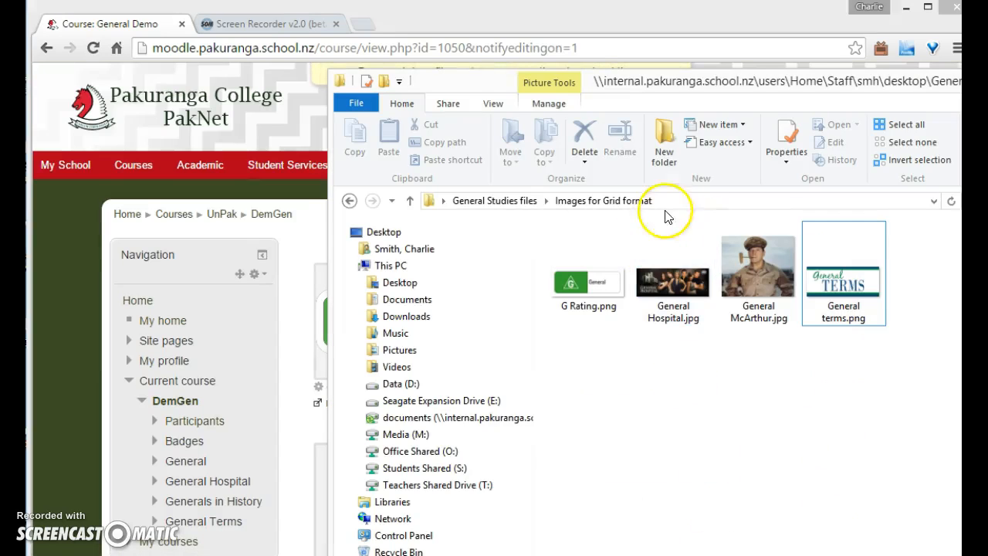
pyautogui.click(525, 203)
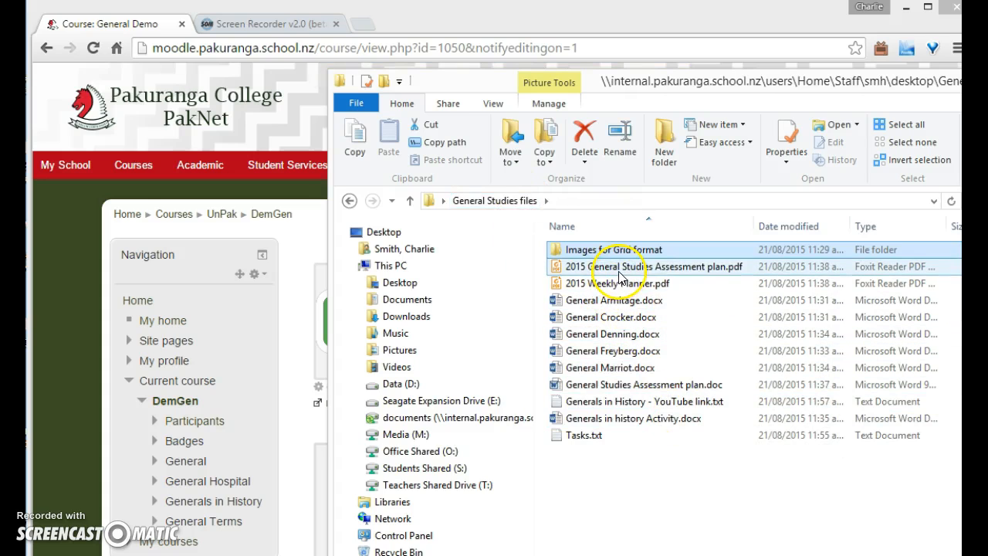
# Drag 2015 General Studies Assessment plan.pdf and 2015 Weekly Planner.pdf from the folder into the General section
pyautogui.click(300, 424)
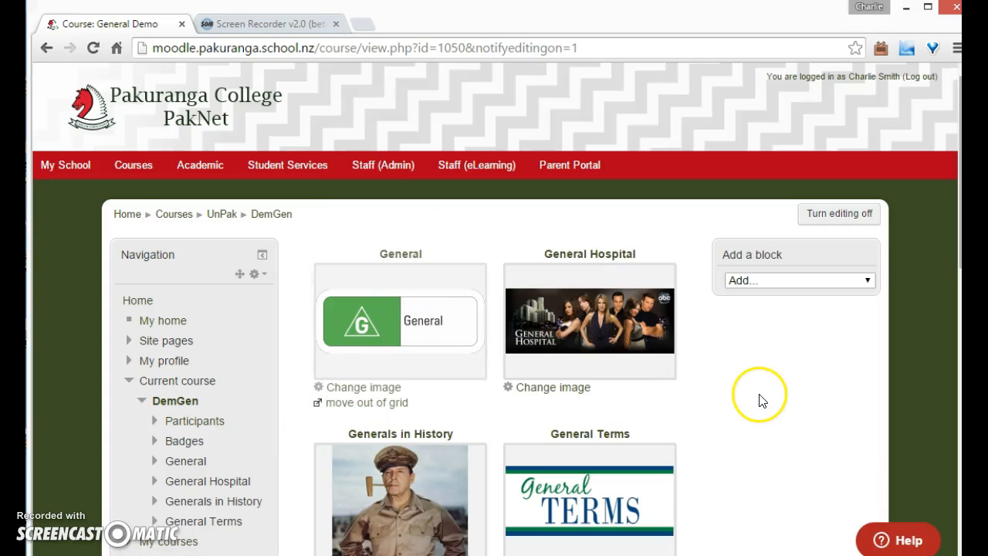
pyautogui.click(421, 336)
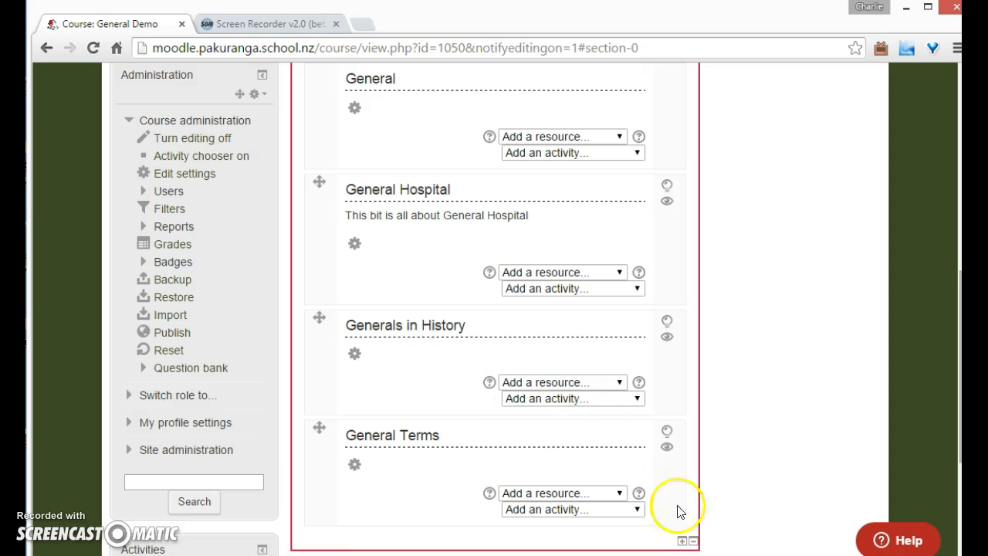
pyautogui.hotkey('alt', 'Tab')
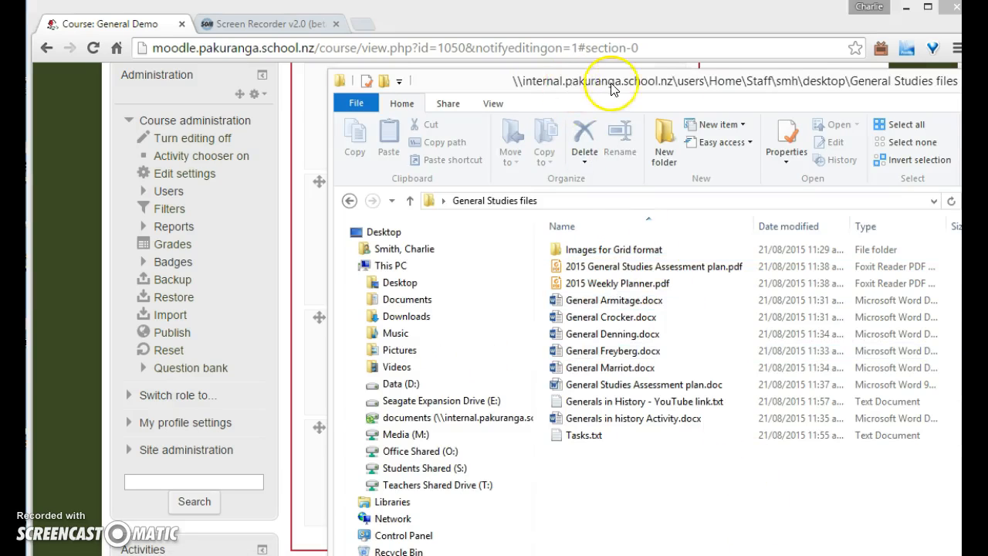
pyautogui.moveTo(610, 90); pyautogui.dragTo(785, 89)
pyautogui.moveTo(772, 266); pyautogui.dragTo(404, 147)
pyautogui.hotkey('alt', 'Tab')
pyautogui.moveTo(787, 282); pyautogui.dragTo(407, 186)
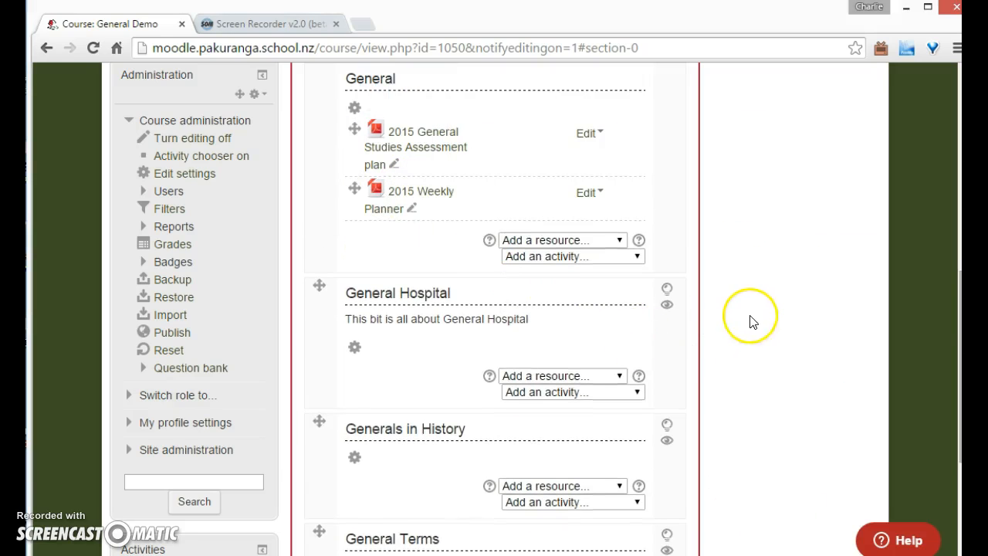
# Compress the five General .docx files (Armitage to Marriot) into a zipped folder
pyautogui.scroll(3, 777, 324)
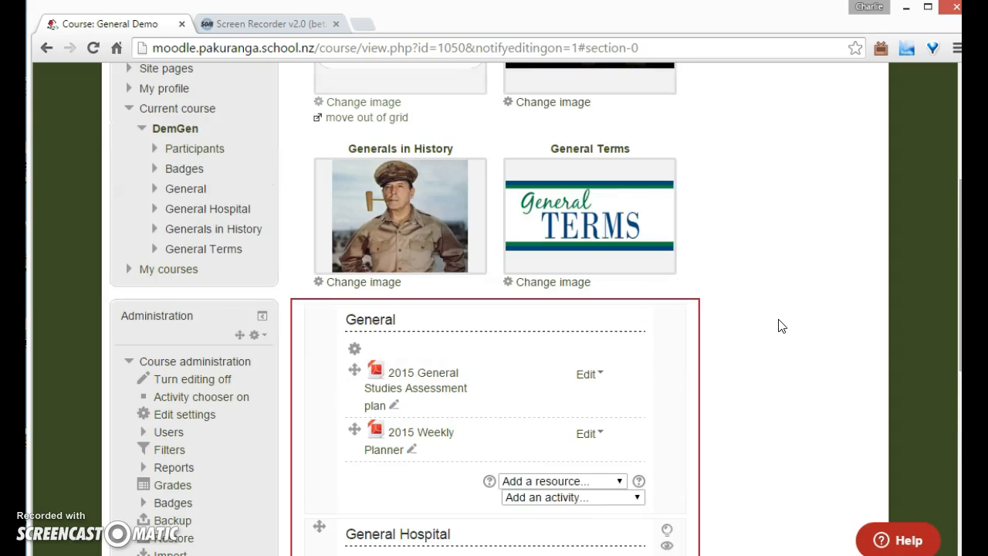
pyautogui.scroll(-2, 779, 326)
pyautogui.scroll(-2, 789, 505)
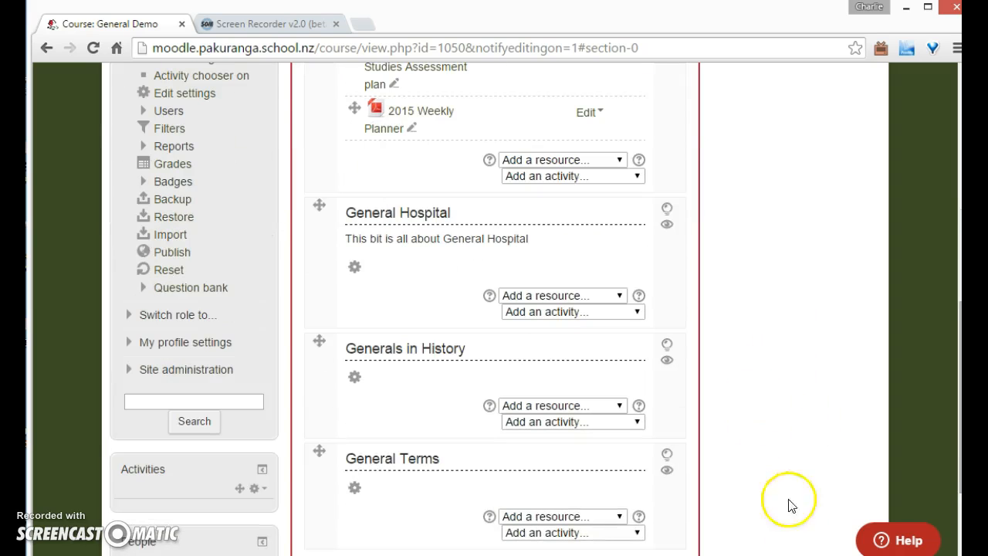
pyautogui.hotkey('alt', 'Tab')
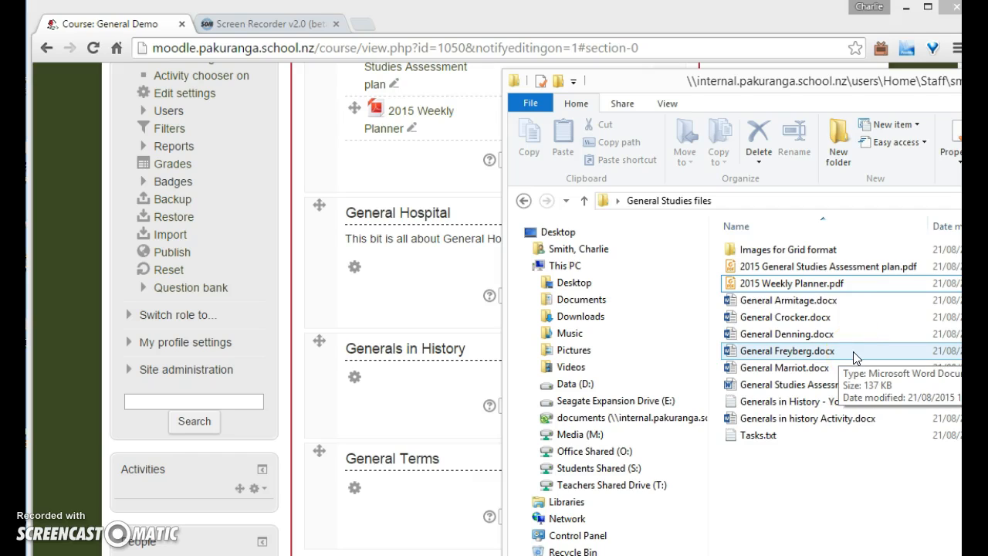
pyautogui.click(907, 373)
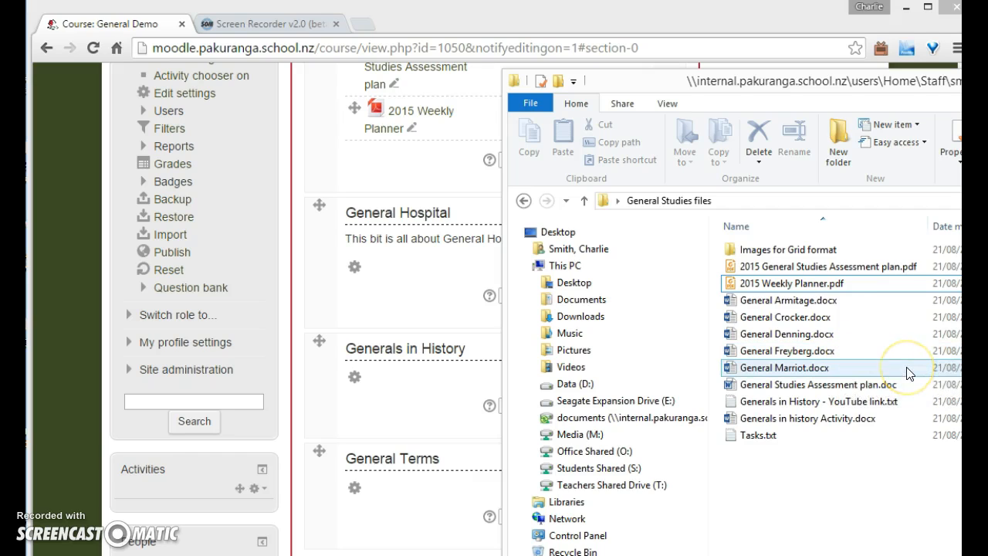
pyautogui.moveTo(907, 373); pyautogui.dragTo(764, 303)
pyautogui.rightClick(760, 308)
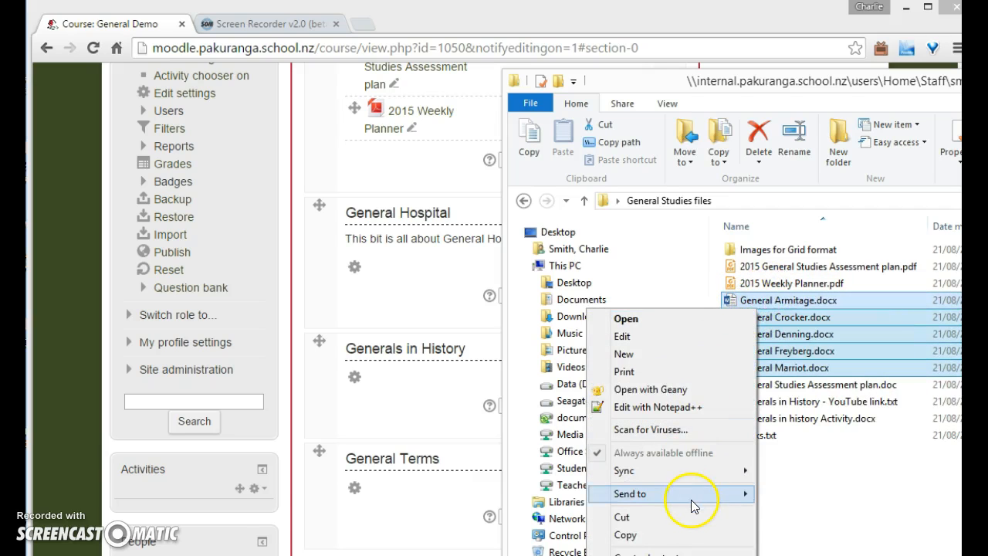
pyautogui.moveTo(691, 500)
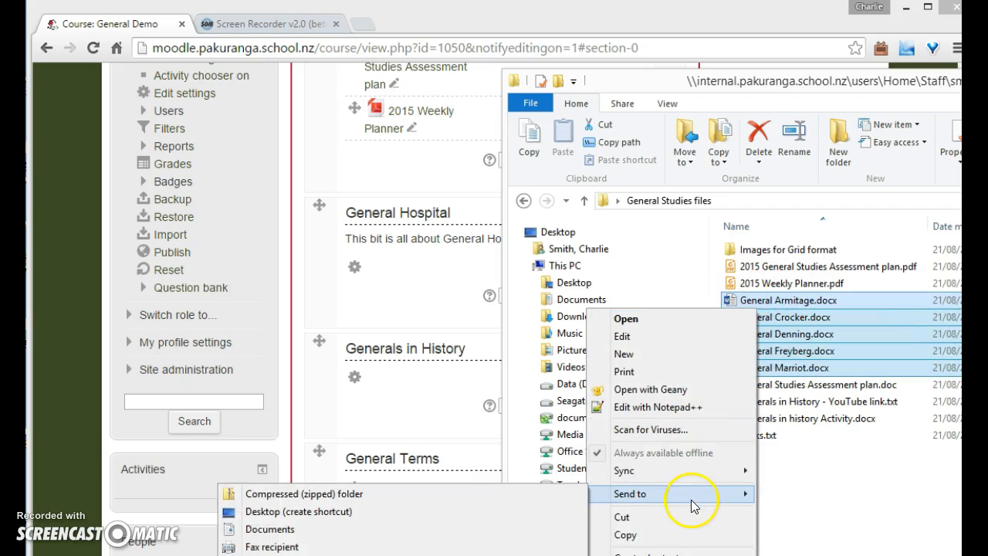
pyautogui.click(415, 494)
pyautogui.press('Return')
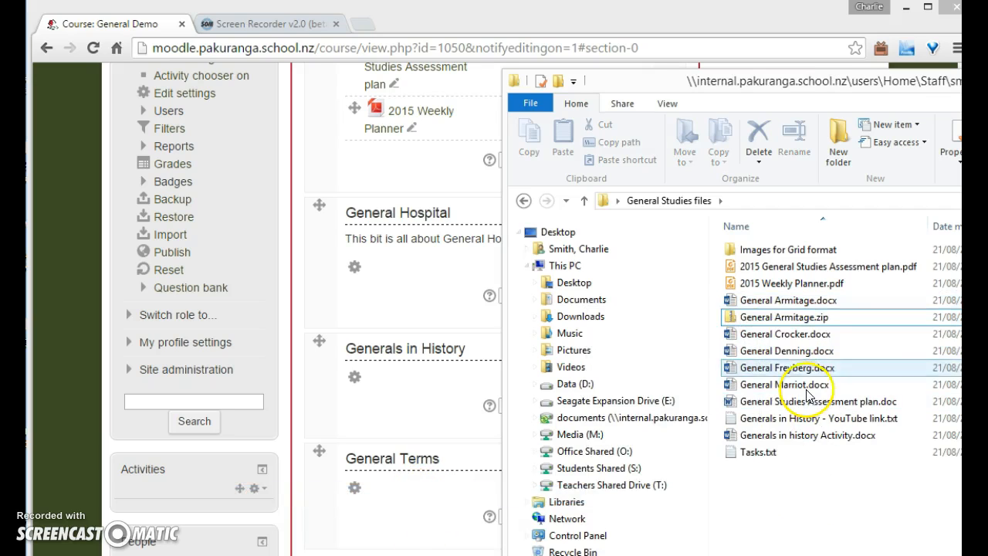
# Rename the new zipped folder as Generals Info.zip
pyautogui.click(788, 320)
pyautogui.click(789, 323)
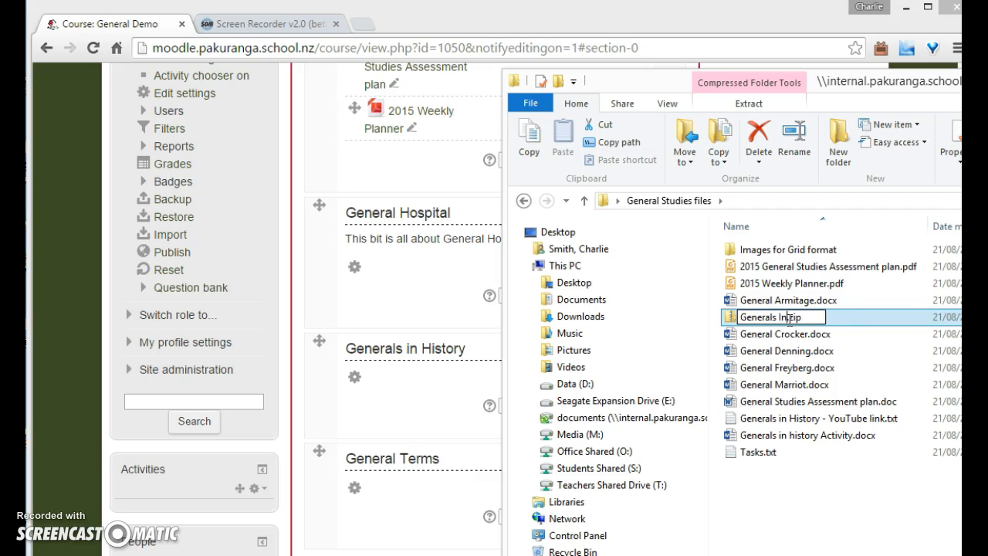
pyautogui.press('Return')
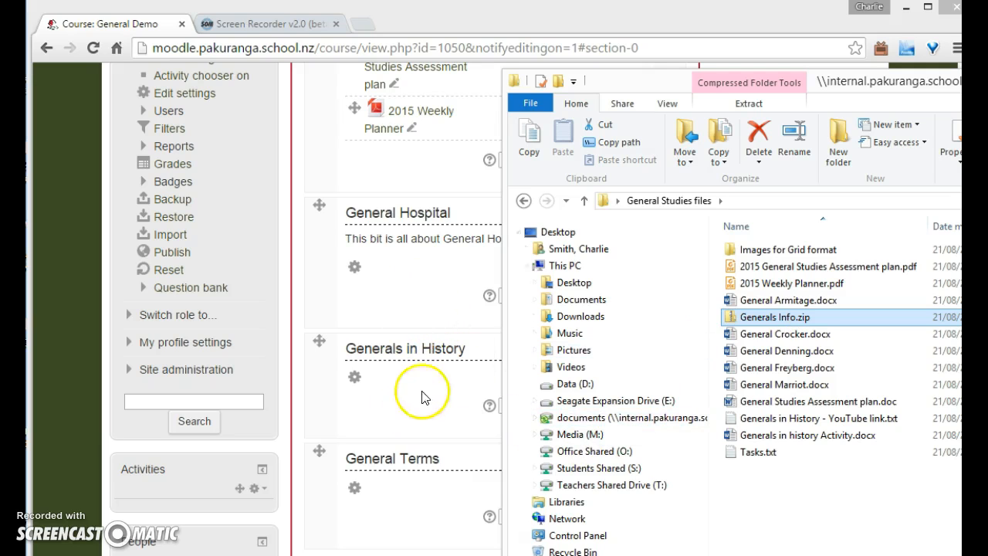
# Drag Generals Info.zip into the Generals in History section and unzip it into a folder
pyautogui.moveTo(786, 324); pyautogui.dragTo(425, 405)
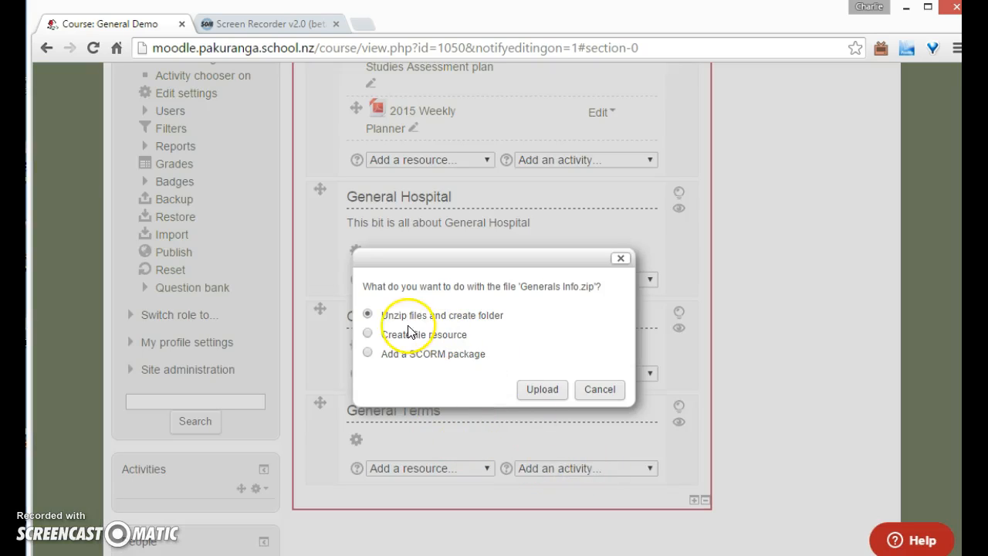
pyautogui.click(538, 390)
pyautogui.scroll(-3, 255, 475)
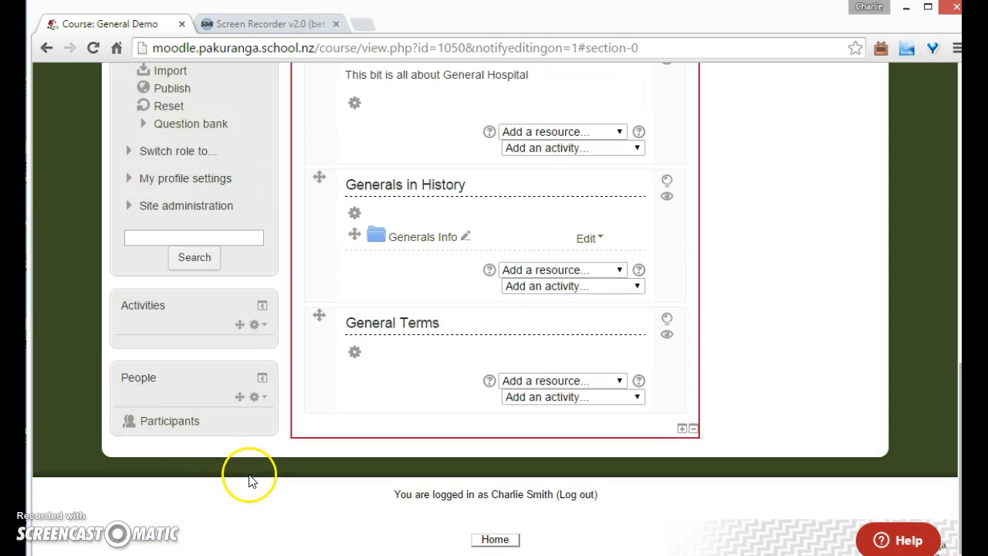
pyautogui.scroll(3, 185, 394)
# Switch role to Student to view the Generals Info folder in the Generals in History tile, then return to the normal role
pyautogui.click(139, 394)
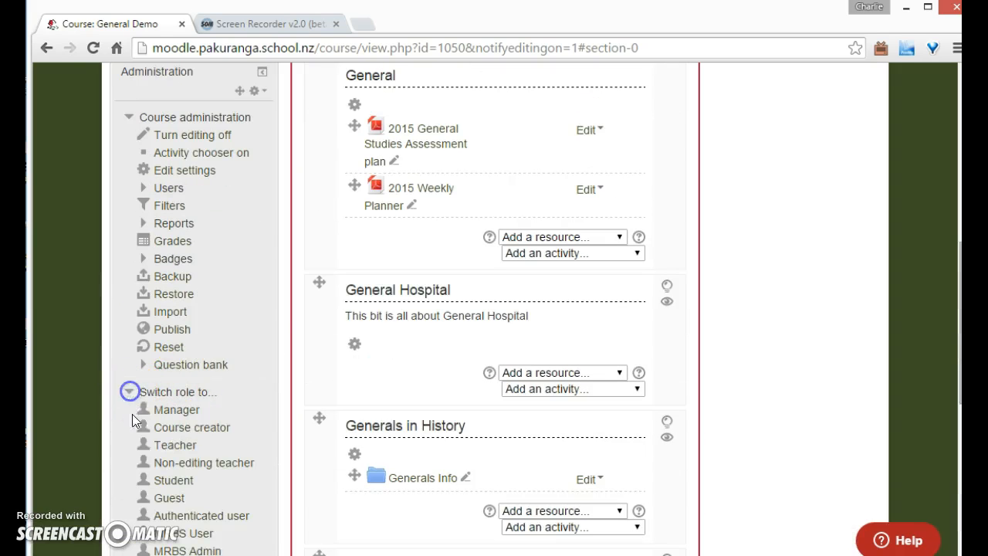
pyautogui.scroll(-1, 147, 417)
pyautogui.click(173, 399)
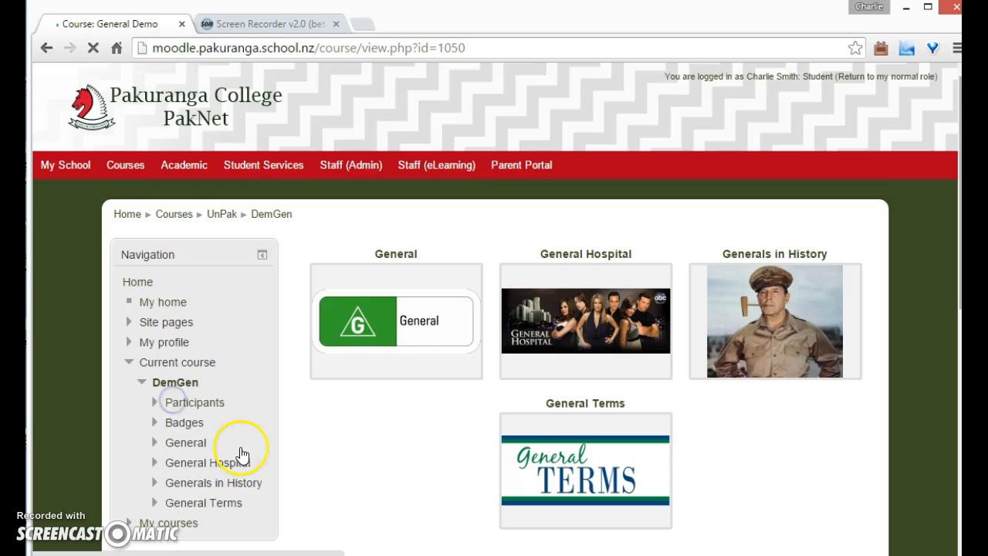
pyautogui.click(741, 359)
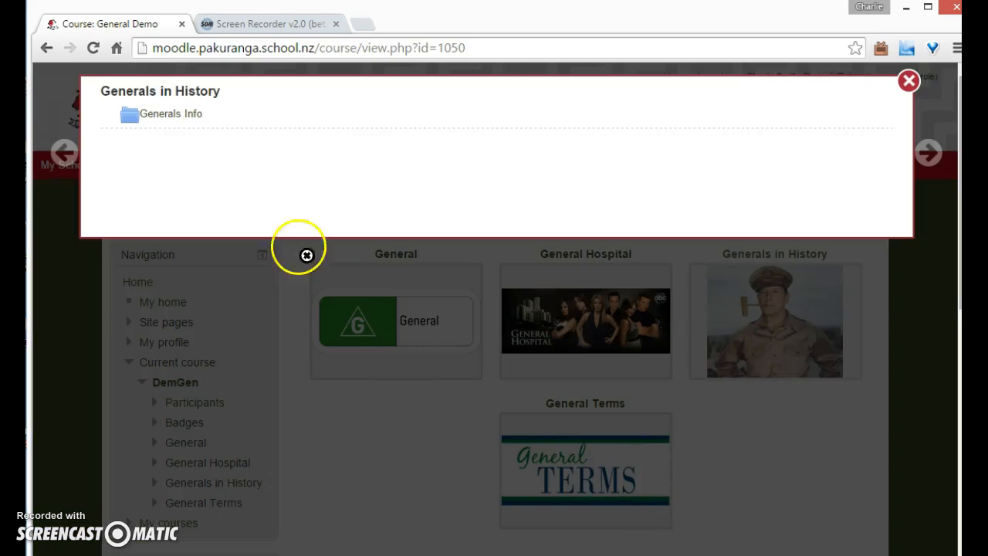
pyautogui.click(165, 118)
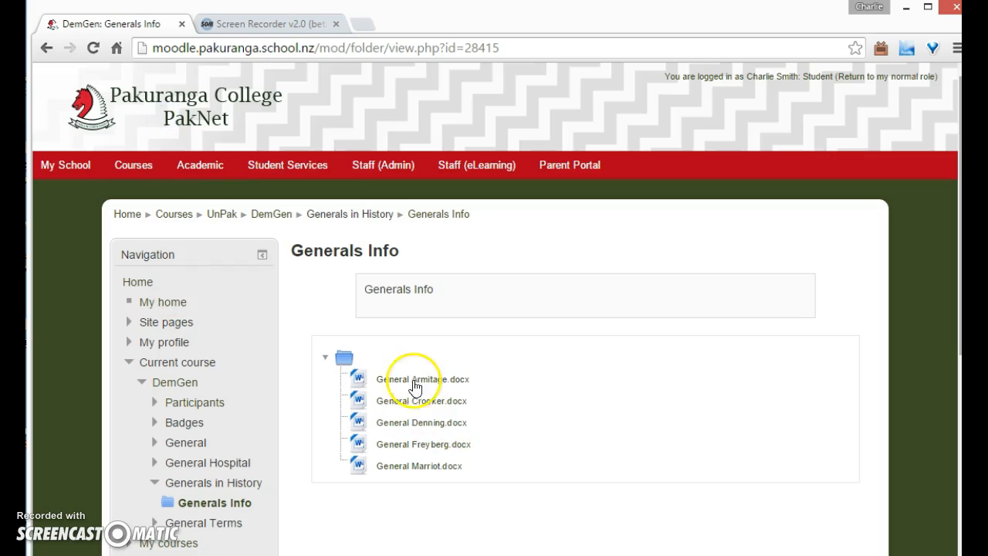
pyautogui.click(272, 214)
pyautogui.click(881, 76)
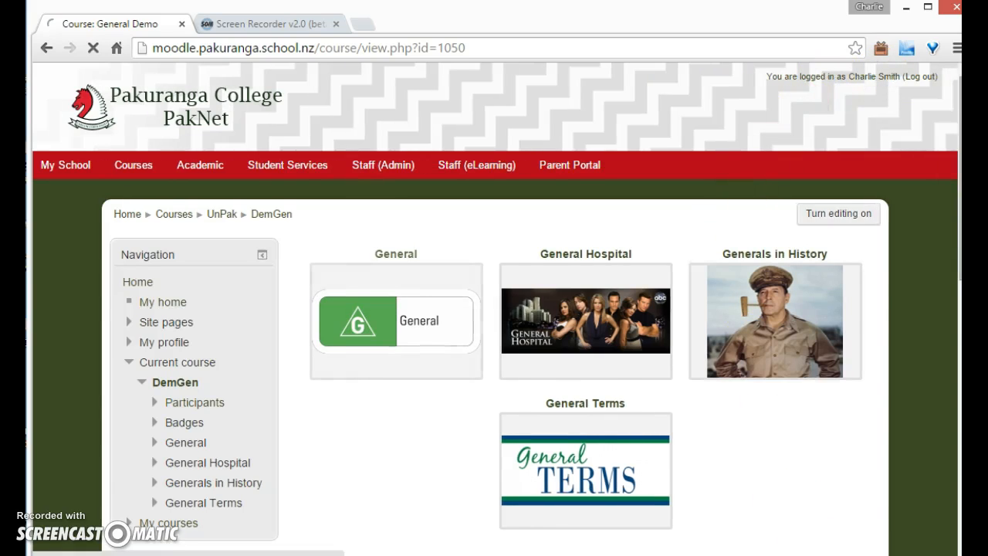
# Open Generals in History - YouTube link.txt and load its YouTube URL in a new browser tab
pyautogui.click(778, 554)
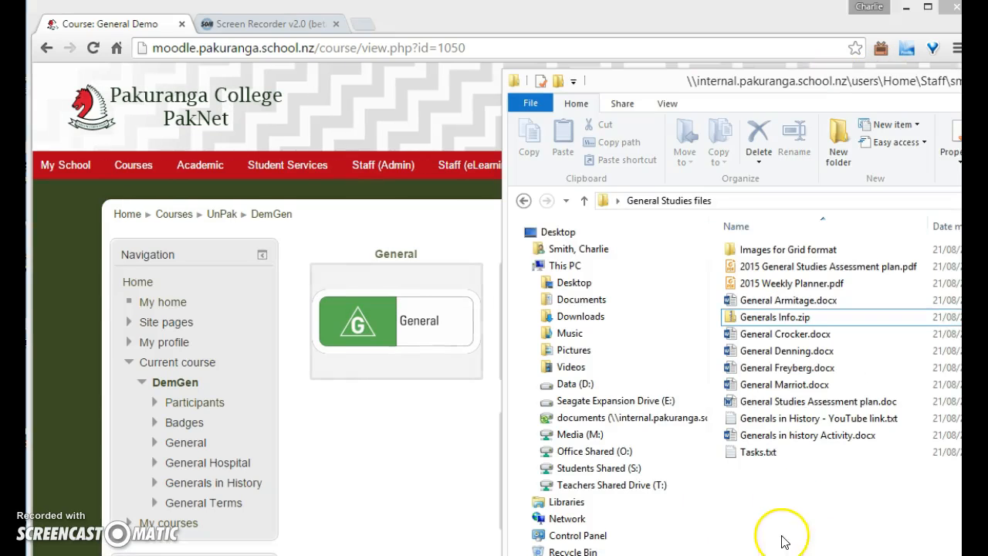
pyautogui.click(812, 425)
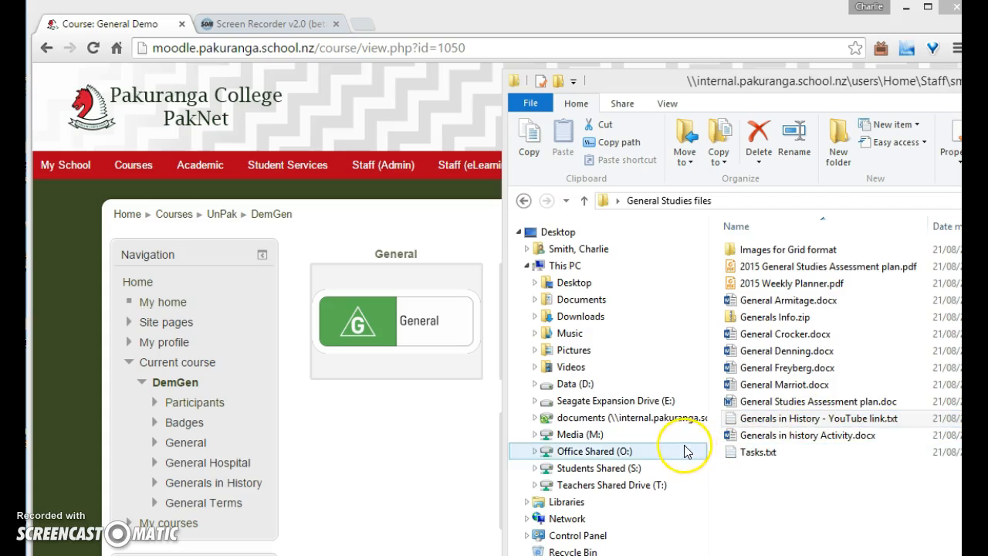
pyautogui.press('Return')
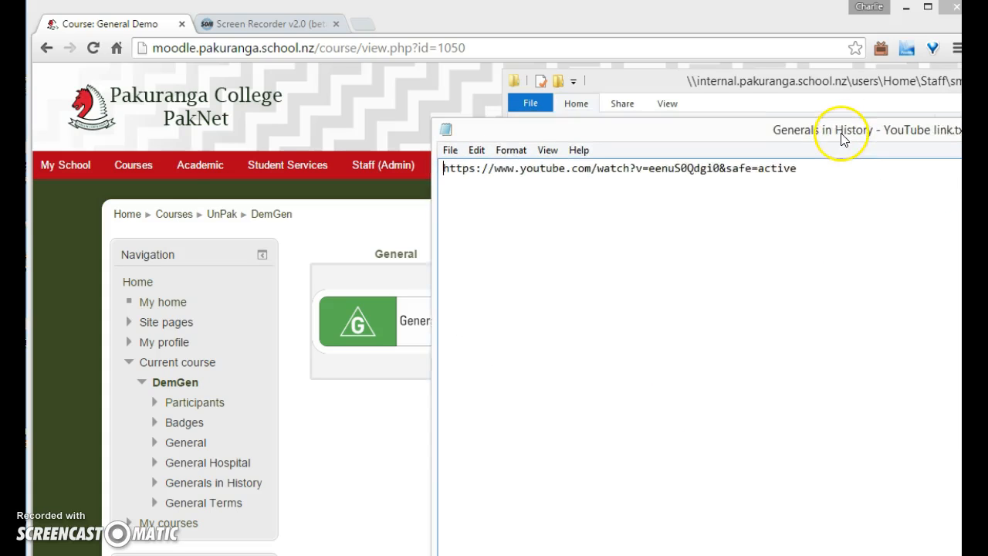
pyautogui.moveTo(895, 166); pyautogui.dragTo(307, 125)
pyautogui.hotkey('ctrl', 'c')
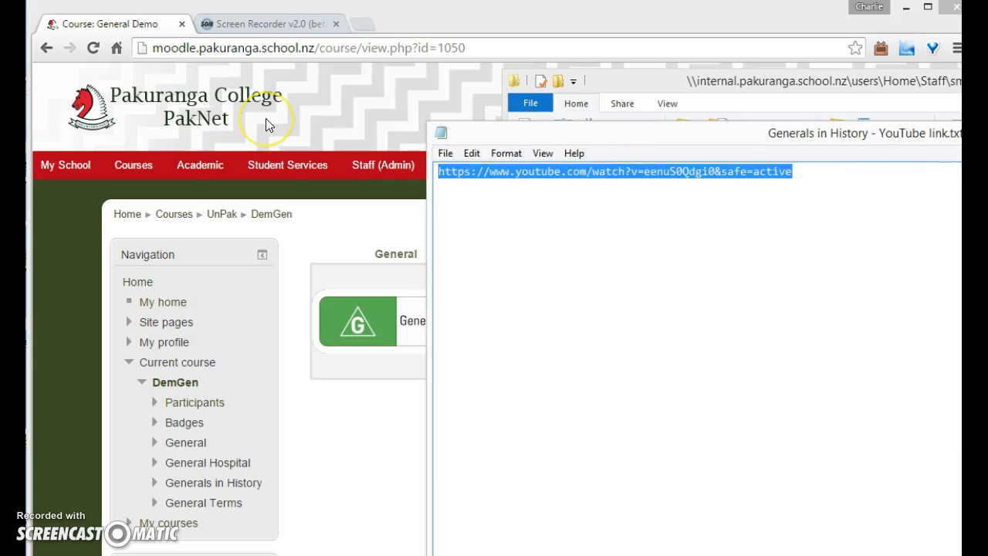
pyautogui.click(361, 26)
pyautogui.hotkey('ctrl', 'v')
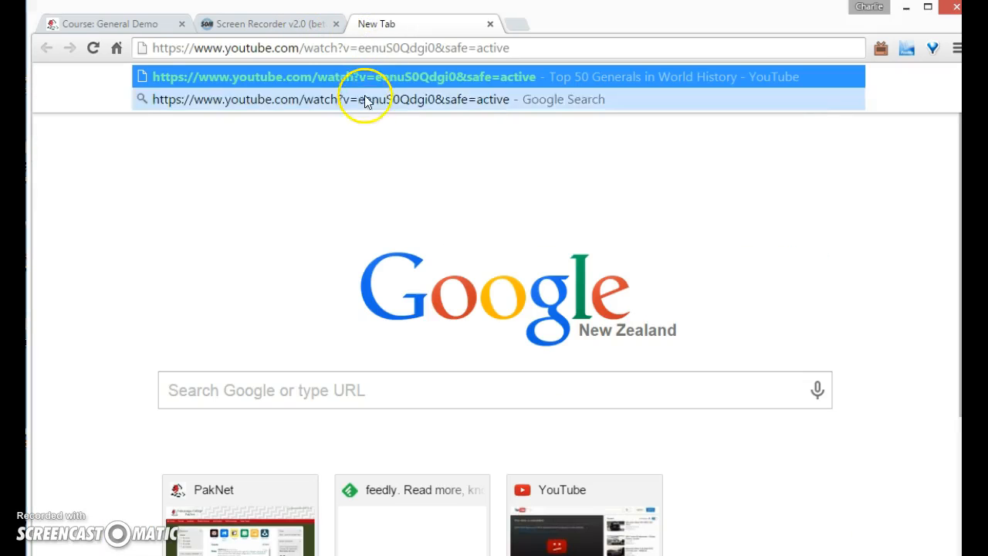
pyautogui.press('Return')
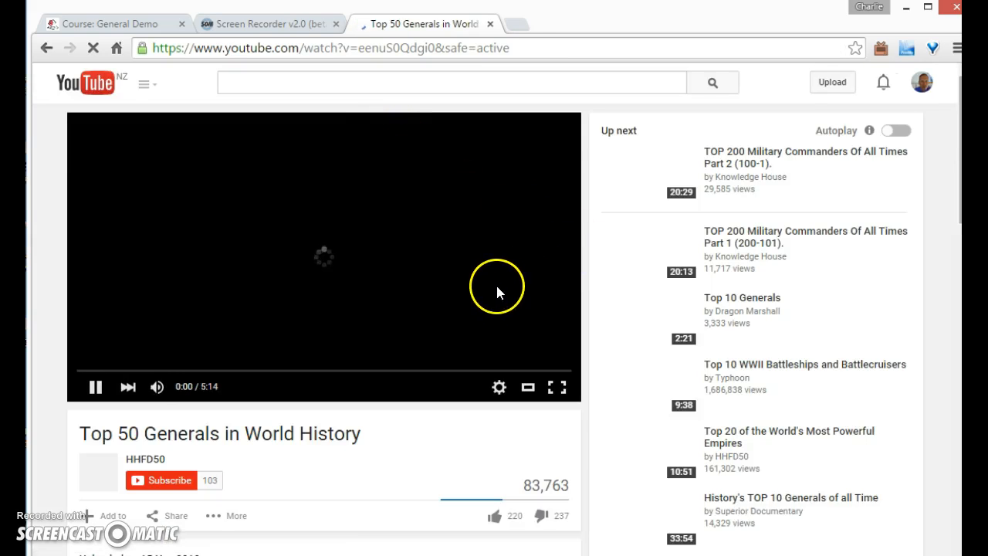
# Pause the video and copy its Embed code from the Share options
pyautogui.click(96, 390)
pyautogui.scroll(-3, 403, 325)
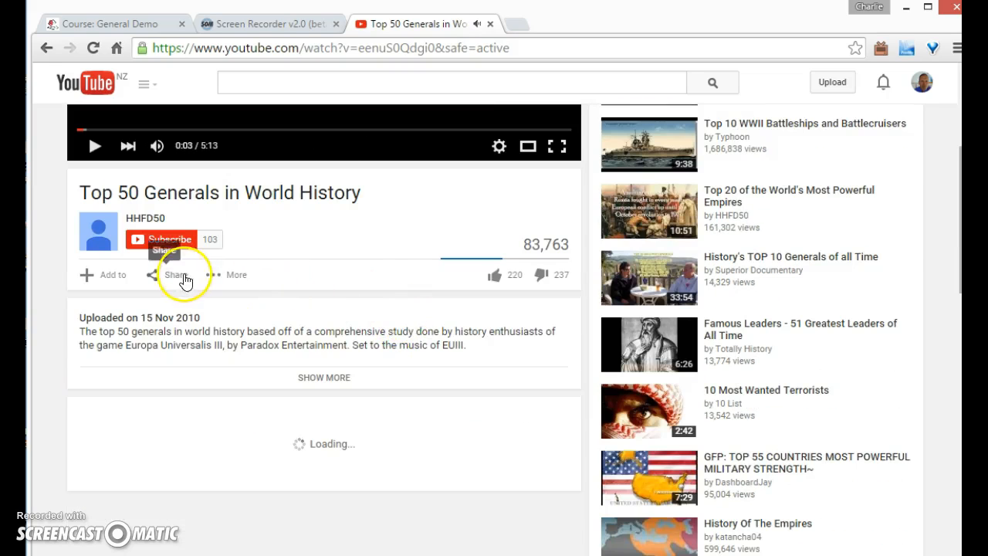
pyautogui.click(178, 275)
pyautogui.click(161, 316)
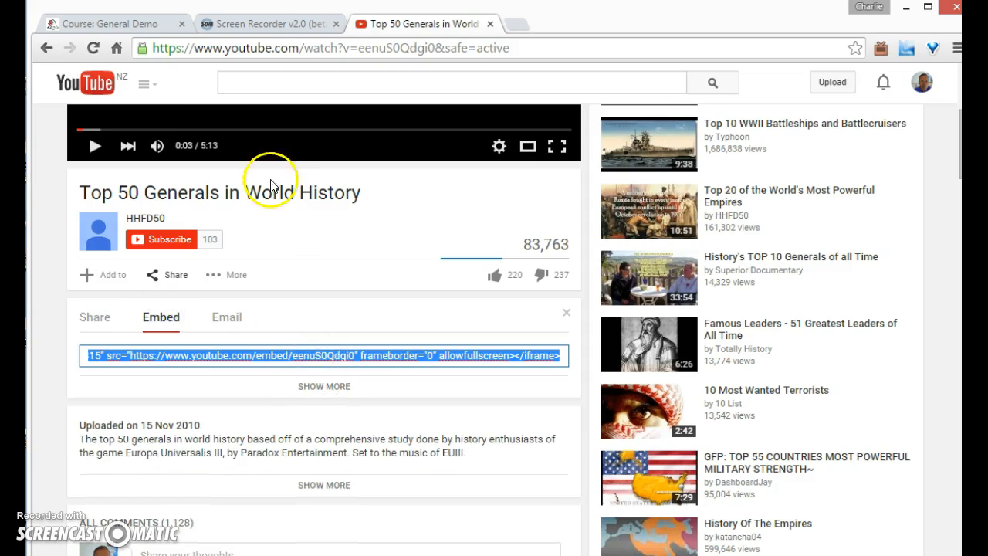
pyautogui.click(131, 24)
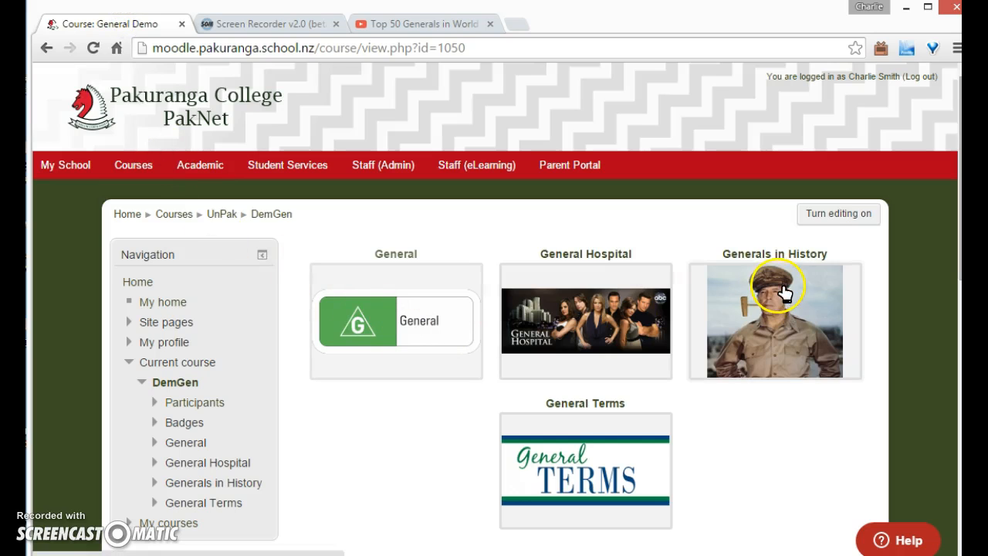
# Turn editing on and paste the embed code into the Generals in History section summary's HTML source, then save
pyautogui.click(832, 211)
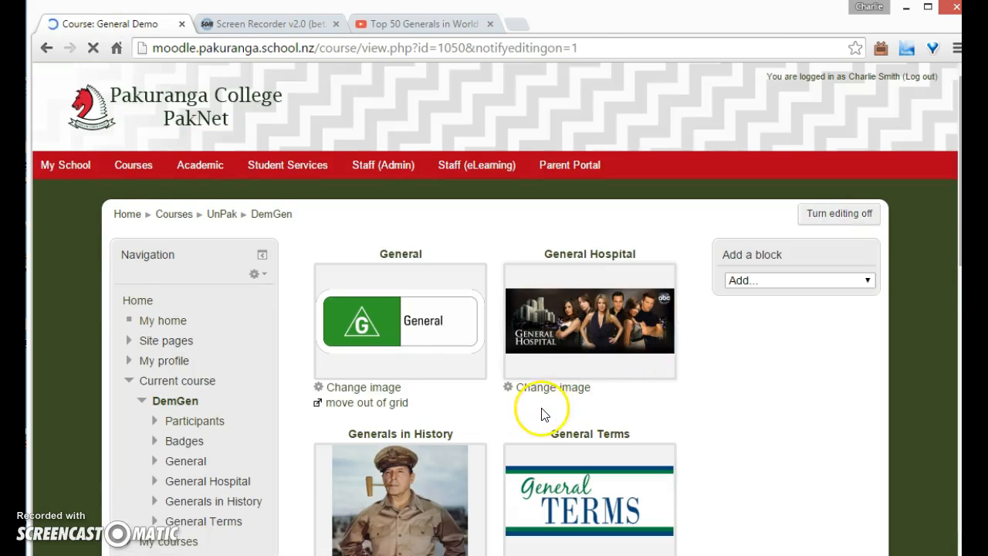
pyautogui.scroll(-1, 463, 409)
pyautogui.click(401, 404)
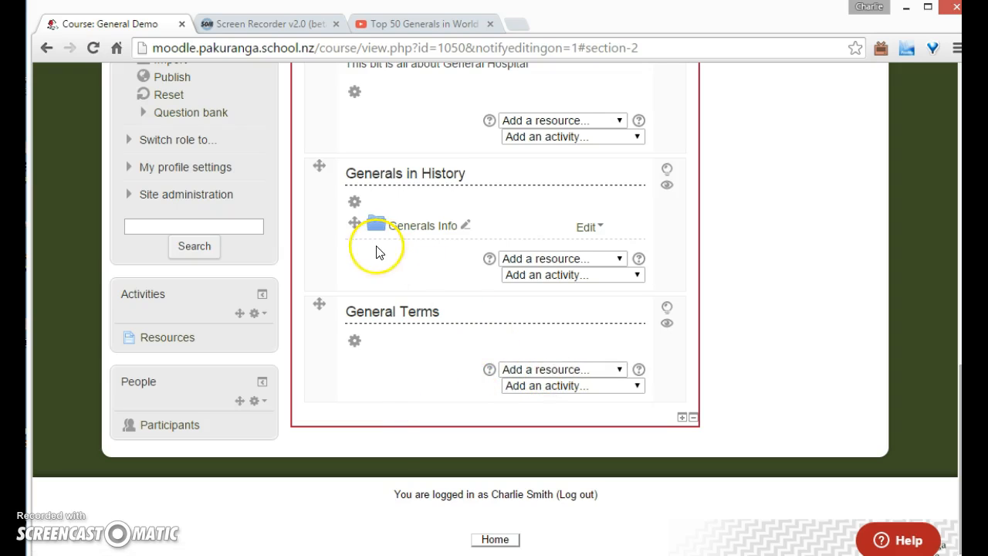
pyautogui.click(355, 202)
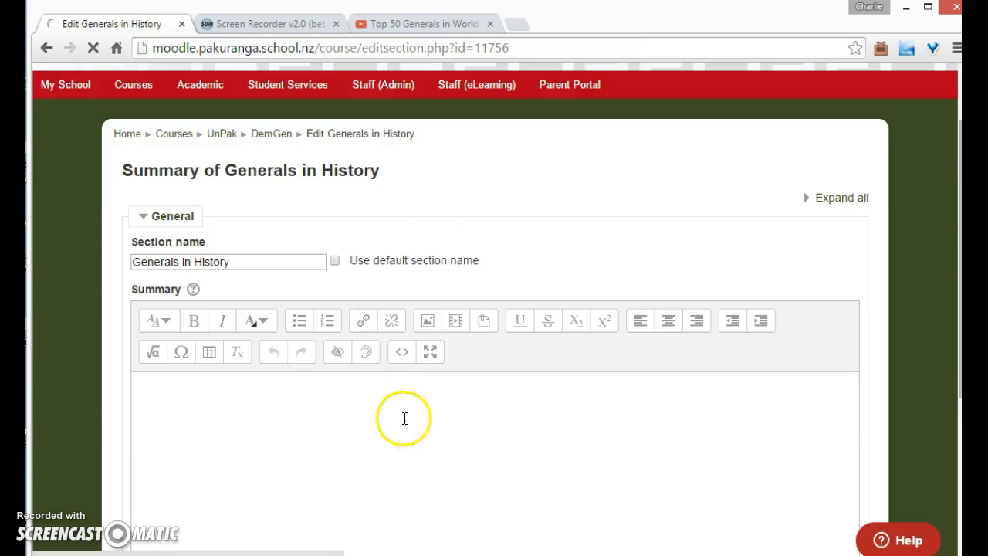
pyautogui.scroll(-1, 404, 366)
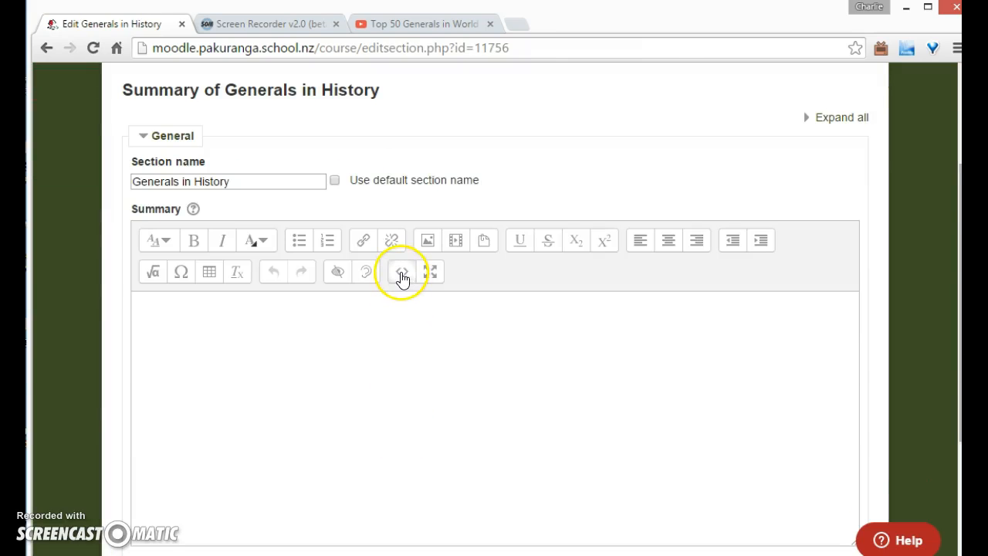
pyautogui.click(402, 273)
pyautogui.write('<iframe width="560" height="315" src="https://www.youtube.com/embed/eenuS0Qdgi0" frameborder="0" allowfullscreen></iframe>')
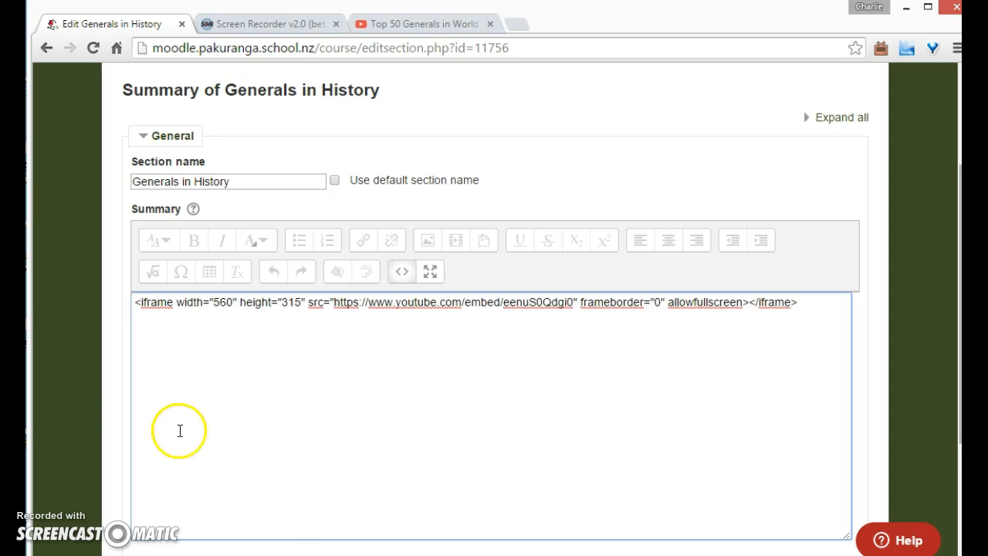
pyautogui.scroll(-2, 121, 440)
pyautogui.click(184, 457)
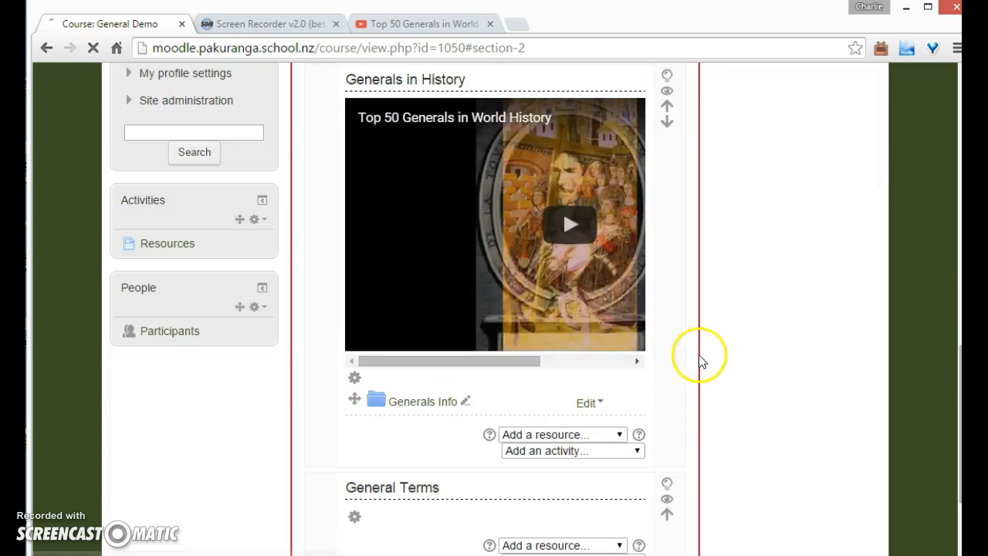
# Open Tasks.txt from the General Studies files folder to read the task list
pyautogui.scroll(3, 755, 379)
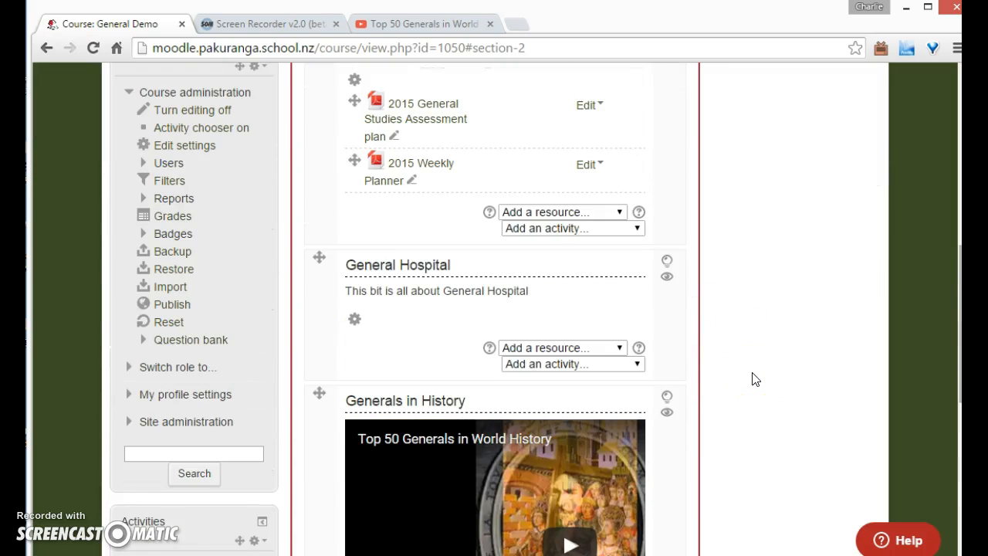
pyautogui.hotkey('alt', 'Tab')
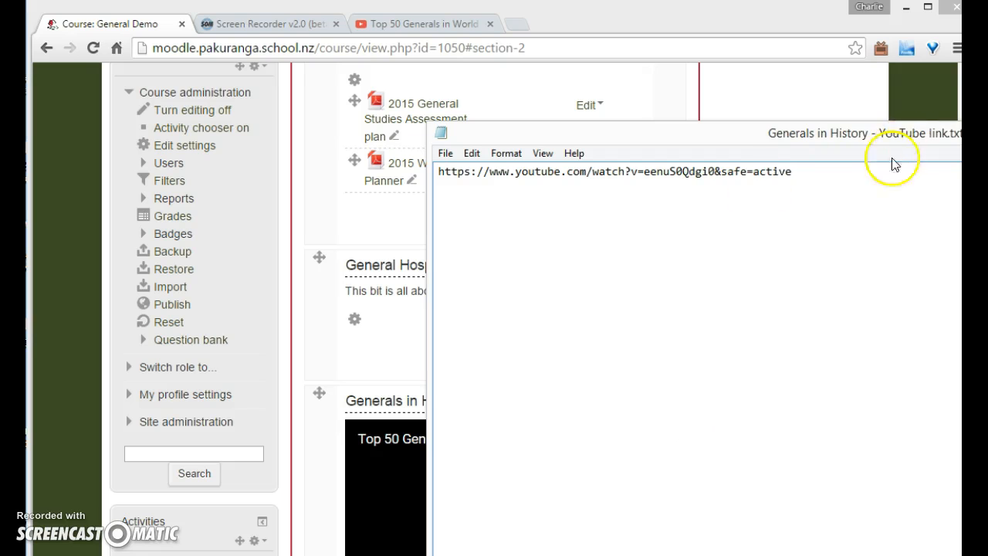
pyautogui.hotkey('alt', 'Tab')
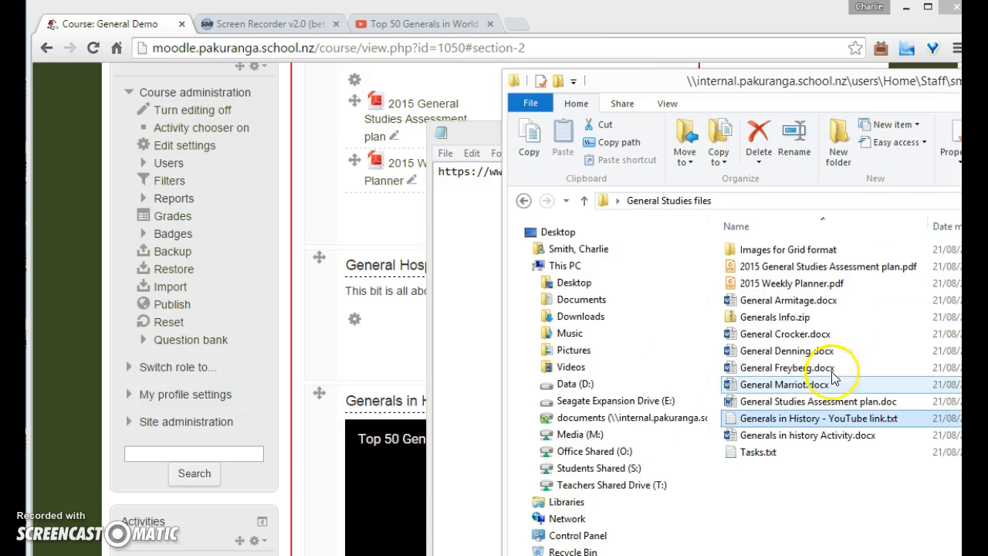
pyautogui.click(818, 500)
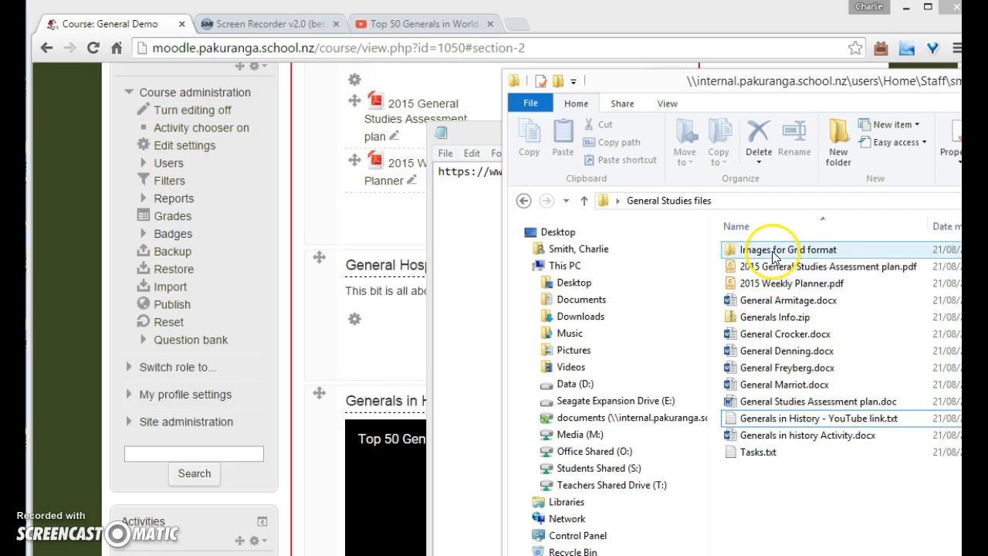
pyautogui.click(760, 457)
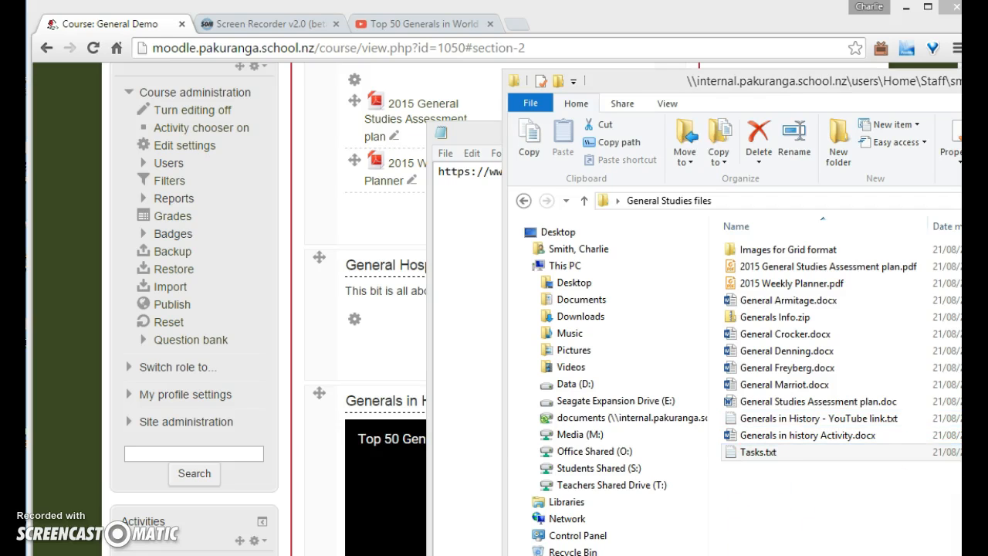
pyautogui.moveTo(829, 128); pyautogui.dragTo(668, 139)
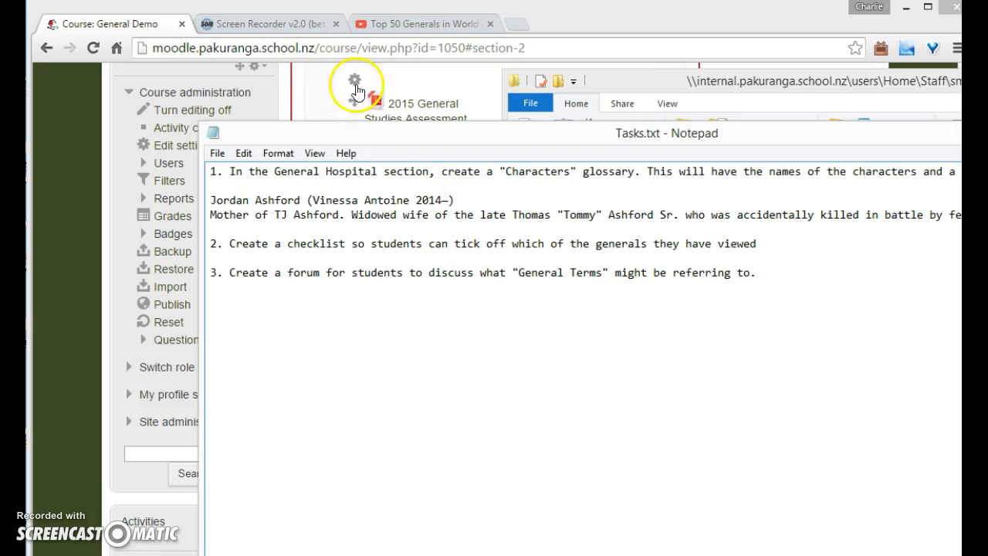
# Add a Glossary activity to the General Hospital section and name it Characters
pyautogui.click(122, 30)
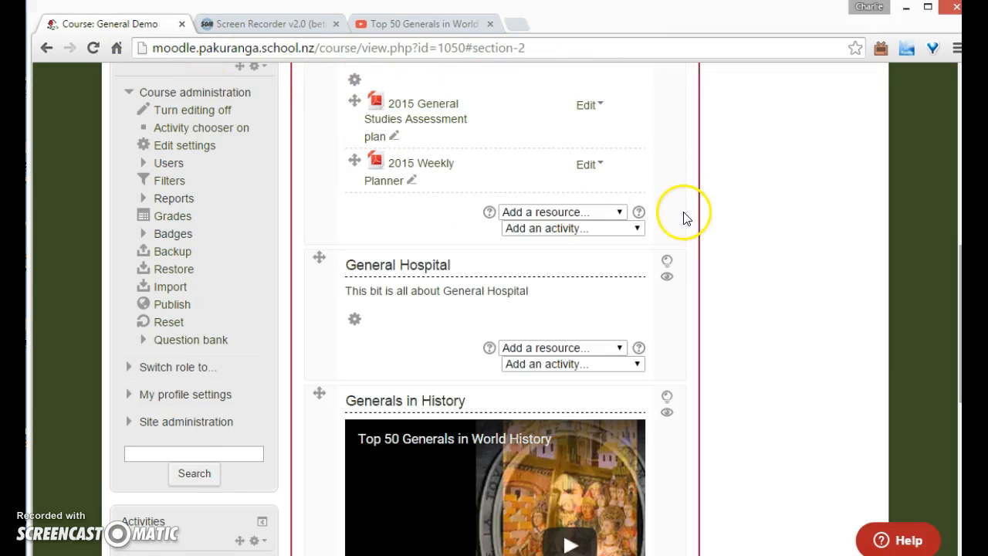
pyautogui.click(632, 367)
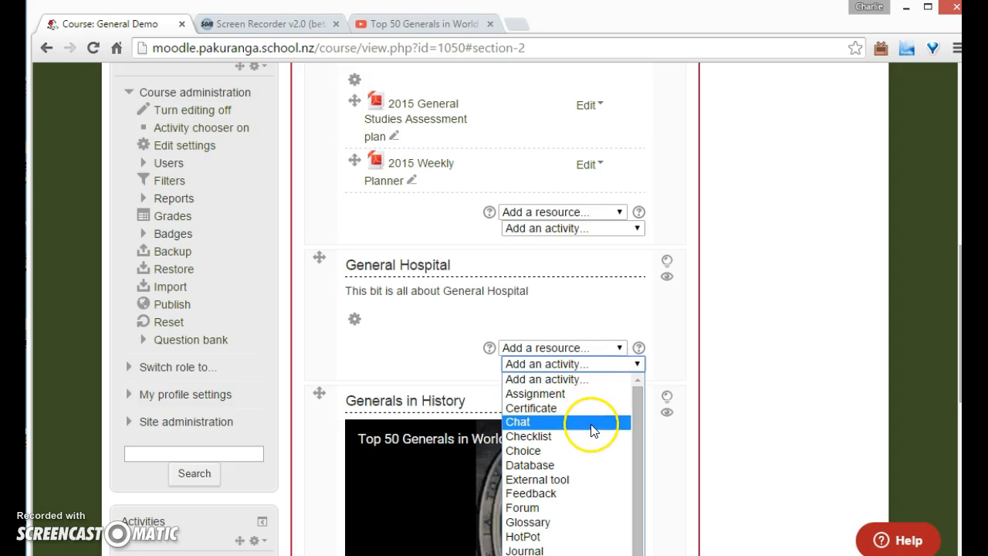
pyautogui.scroll(-1, 595, 426)
pyautogui.click(575, 466)
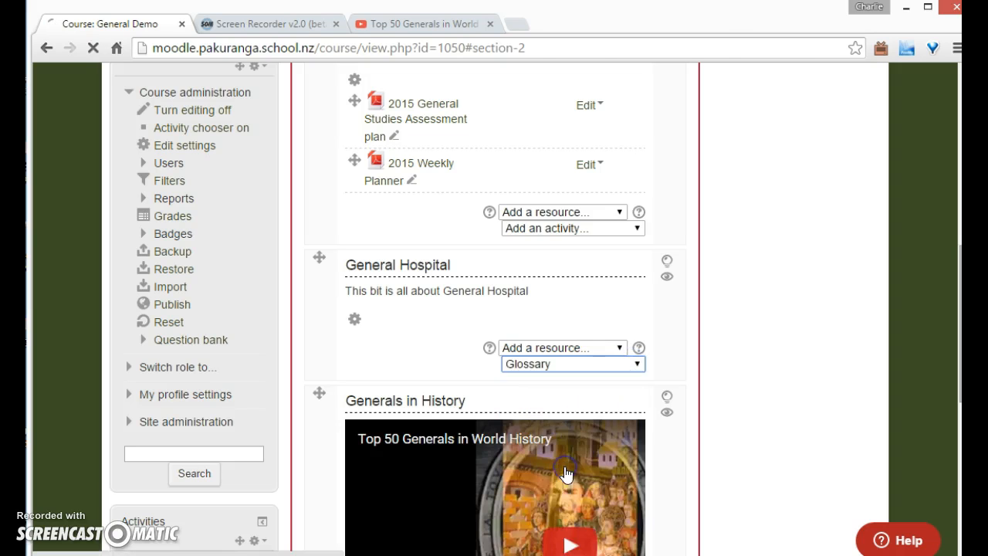
pyautogui.click(325, 345)
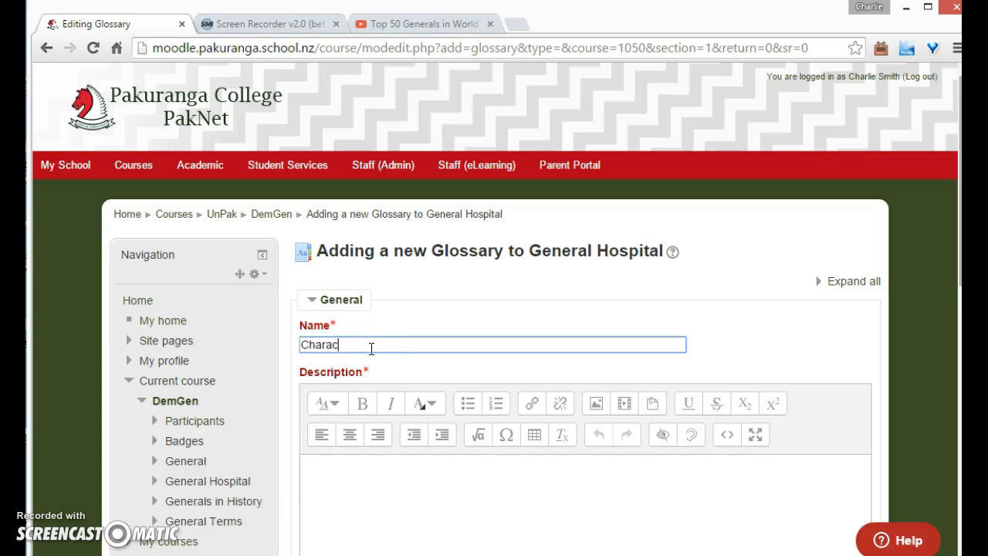
# Give the glossary the description "Describe the characters and what makes them special", review its Entries settings, and save it
pyautogui.scroll(-2, 377, 433)
pyautogui.click(347, 333)
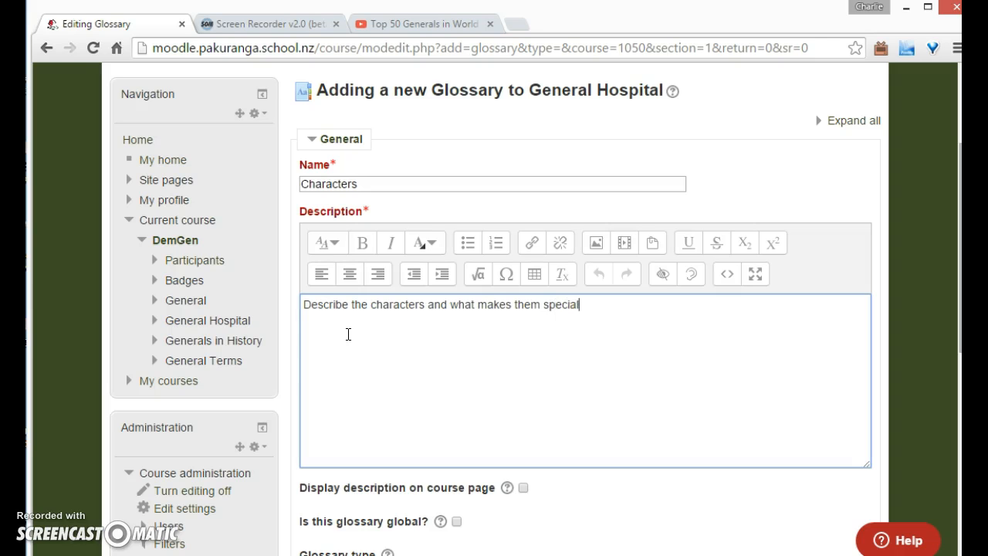
pyautogui.scroll(-2, 477, 434)
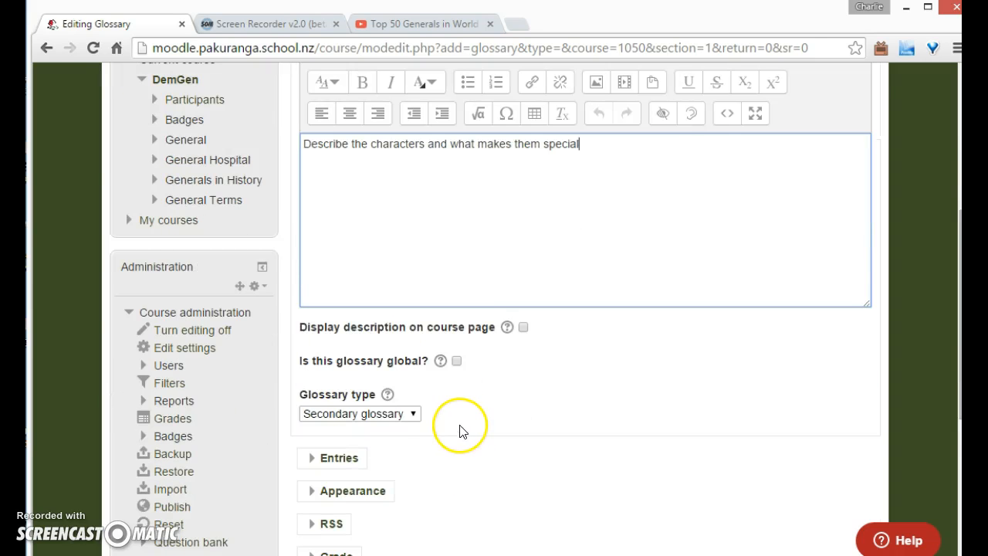
pyautogui.scroll(-1, 459, 428)
pyautogui.click(312, 377)
pyautogui.scroll(-2, 453, 415)
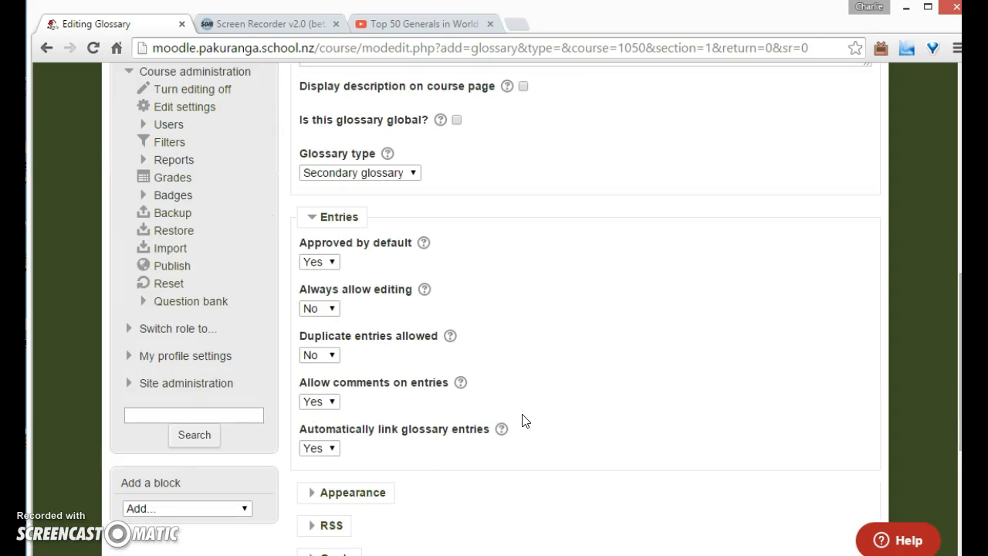
pyautogui.scroll(-2, 523, 420)
pyautogui.scroll(1, 523, 420)
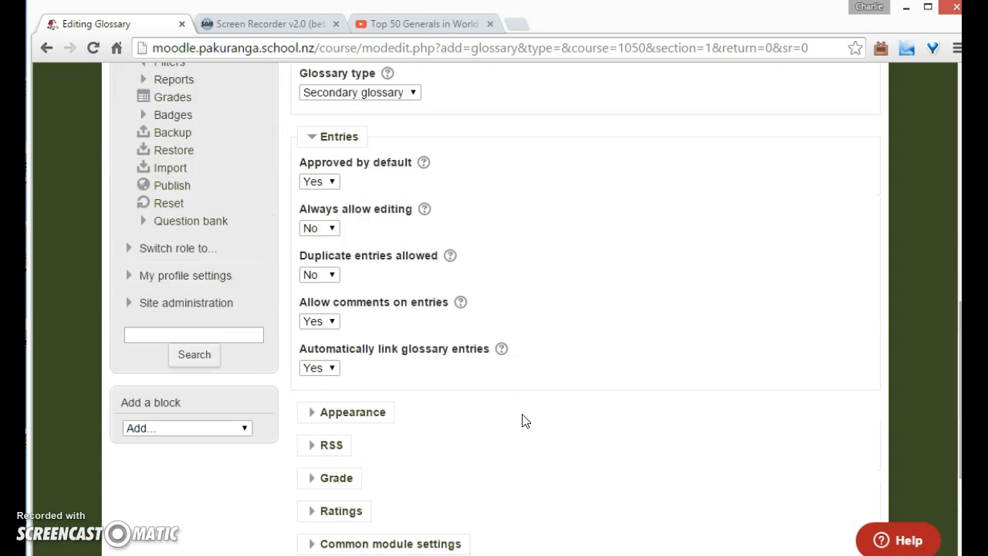
pyautogui.scroll(1, 523, 421)
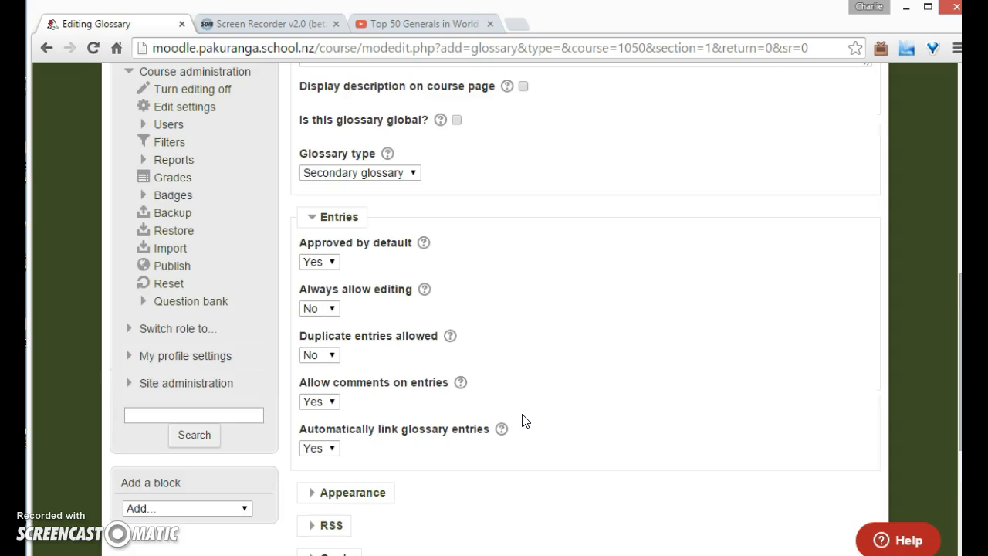
pyautogui.scroll(-4, 522, 421)
pyautogui.click(472, 408)
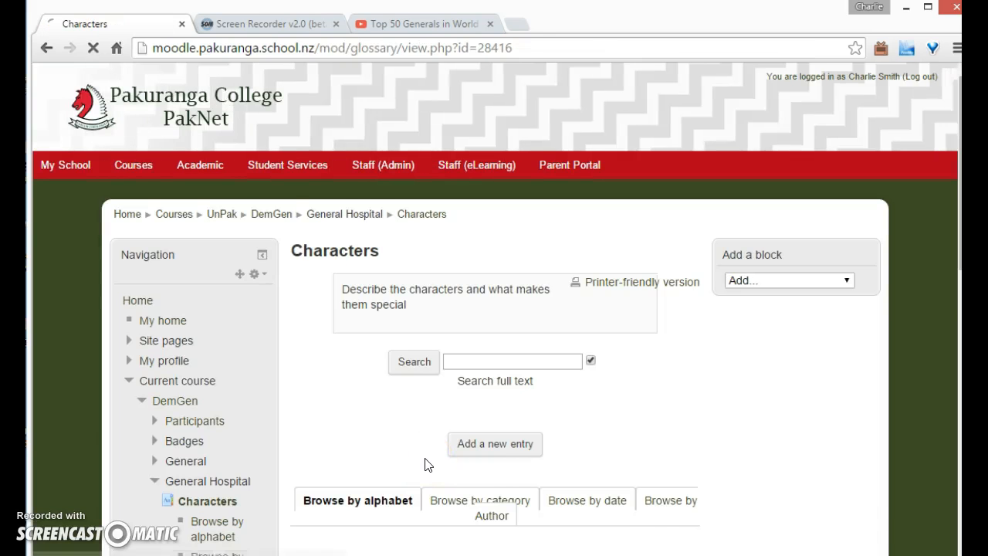
# Start a new glossary entry and copy the character name Jordan Ashford from Tasks.txt into its Concept
pyautogui.scroll(-1, 426, 463)
pyautogui.click(472, 369)
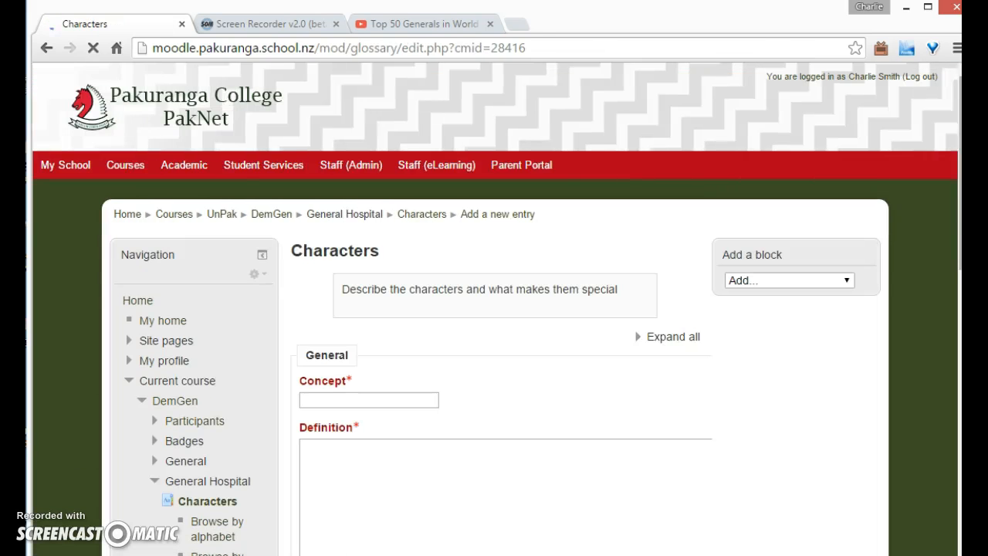
pyautogui.hotkey('alt', 'Tab')
pyautogui.moveTo(301, 199); pyautogui.dragTo(197, 190)
pyautogui.click(281, 202)
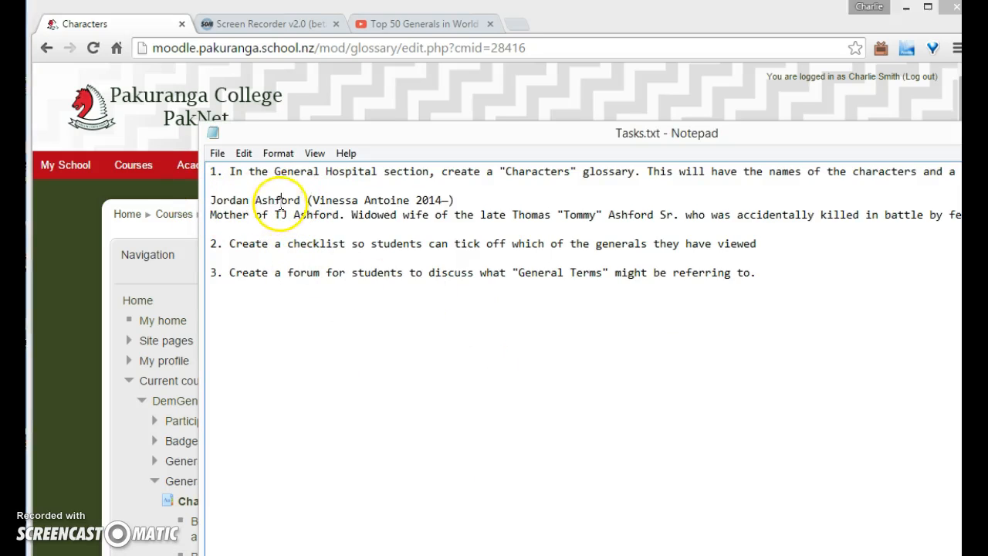
pyautogui.moveTo(302, 200); pyautogui.dragTo(201, 202)
pyautogui.hotkey('ctrl', 'c')
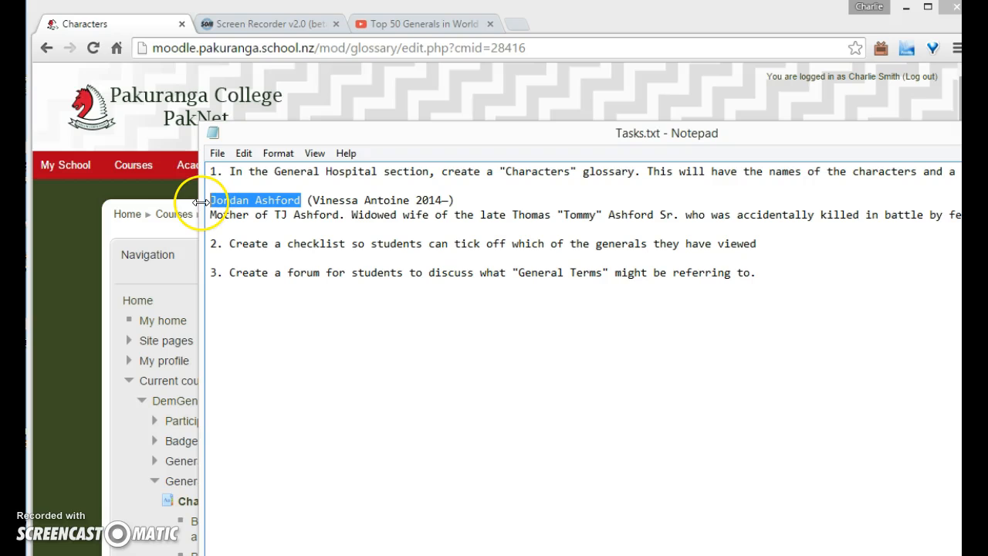
pyautogui.click(554, 31)
pyautogui.click(344, 401)
pyautogui.hotkey('ctrl', 'v')
# Copy the character's description line from Tasks.txt and paste it as the entry's definition
pyautogui.hotkey('alt', 'Tab')
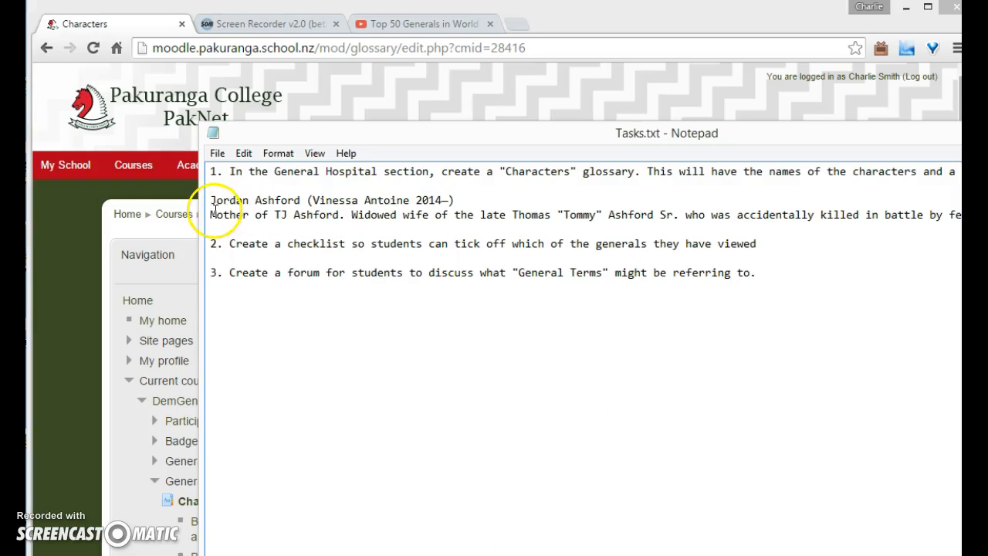
pyautogui.moveTo(210, 214); pyautogui.dragTo(215, 226)
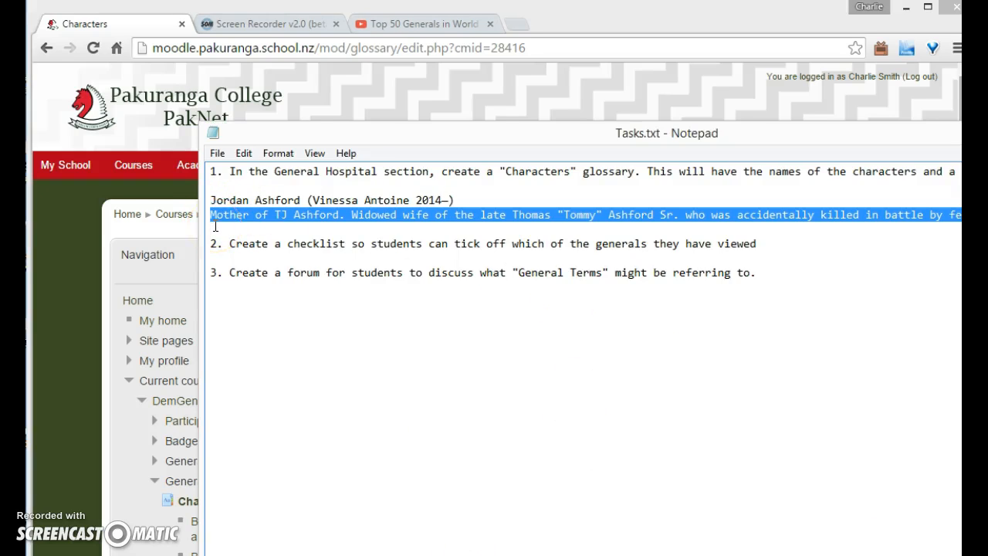
pyautogui.click(86, 515)
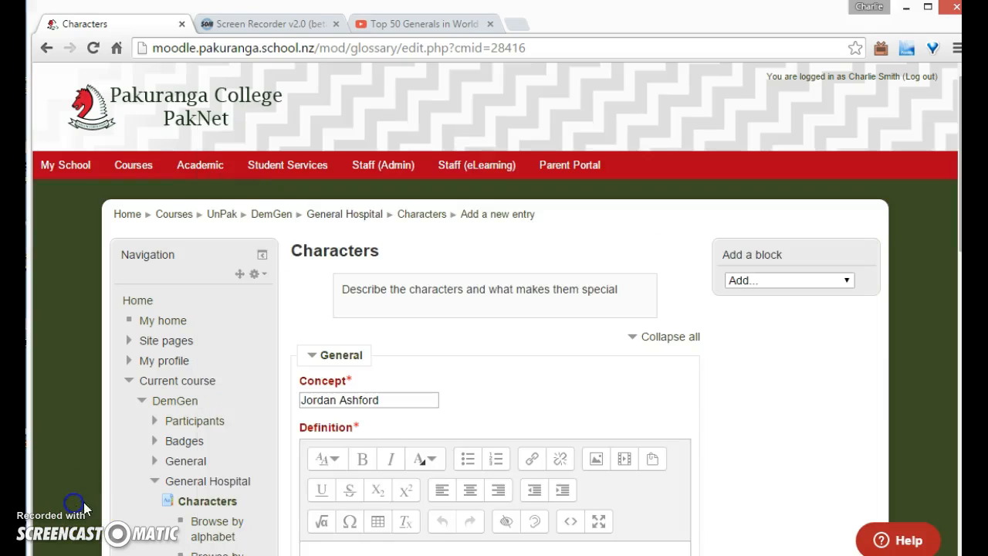
pyautogui.scroll(-3, 408, 485)
pyautogui.click(360, 366)
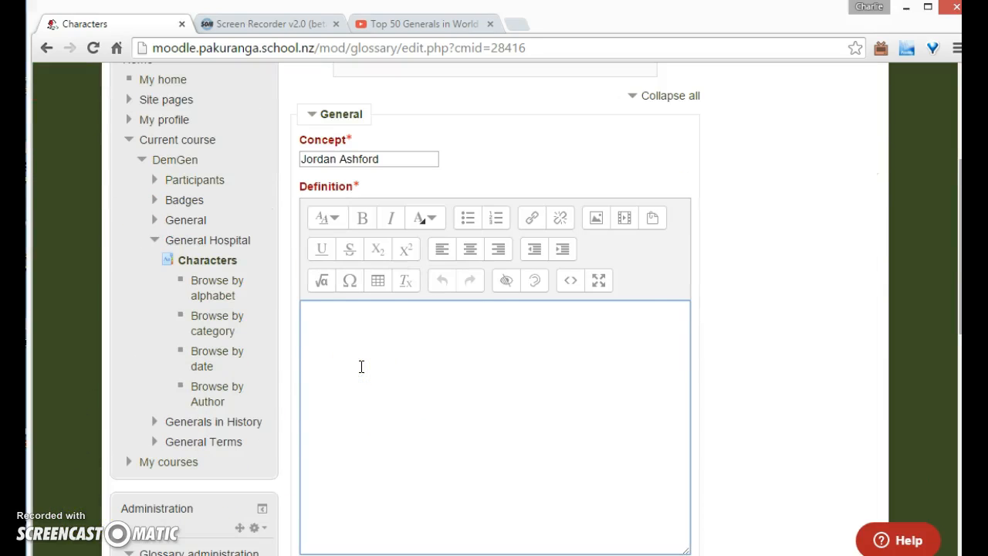
pyautogui.write('Mother of TJ Ashford. Widowed wife of the late Thomas "Tommy" Ashford Sr. who was accidentally killed in battle by fellow Marine, Shawn Butler. She gave her son the option of living with a friend of his father\'s, Shawn Butler or military school, because she could no longer handle him. Came to Port Charles to take her son home. When TJ Ashford refused to go with her, she decided to stay in Port Charles. Shawn reveals that she was arrested for running drugs in Maryland and spent two years in prison to Duke Lavery. She is really an undercover agent with the DEA.')
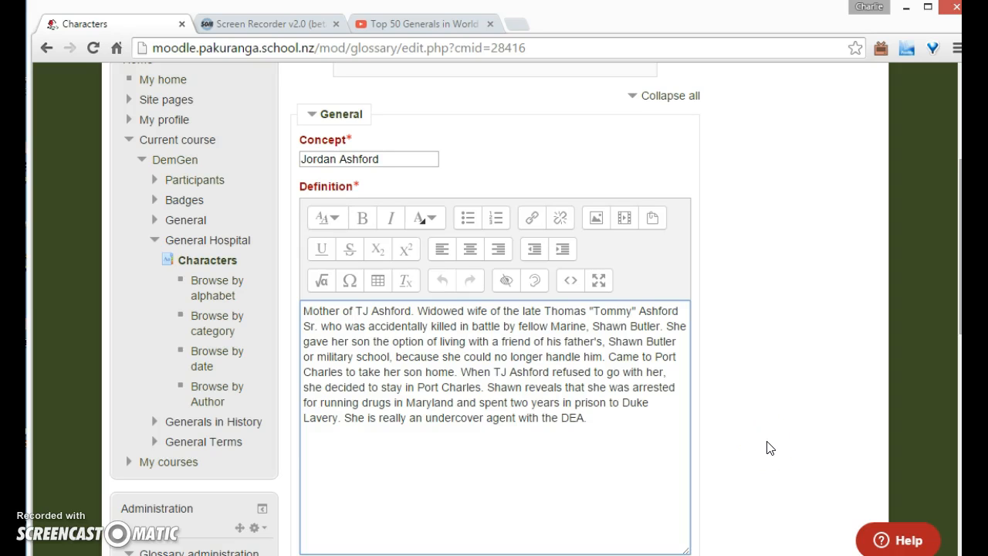
# Save the Jordan Ashford glossary entry
pyautogui.scroll(-10, 767, 448)
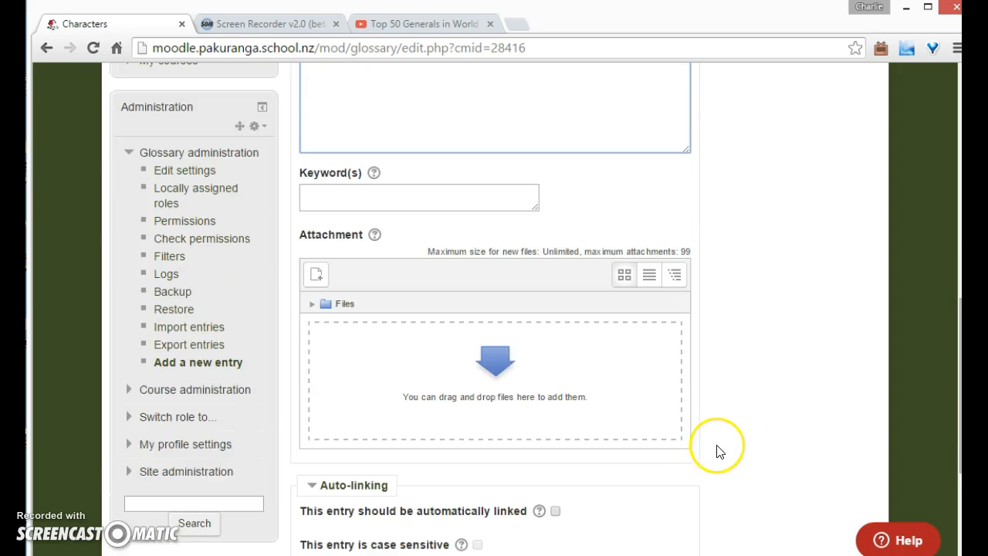
pyautogui.scroll(2, 653, 375)
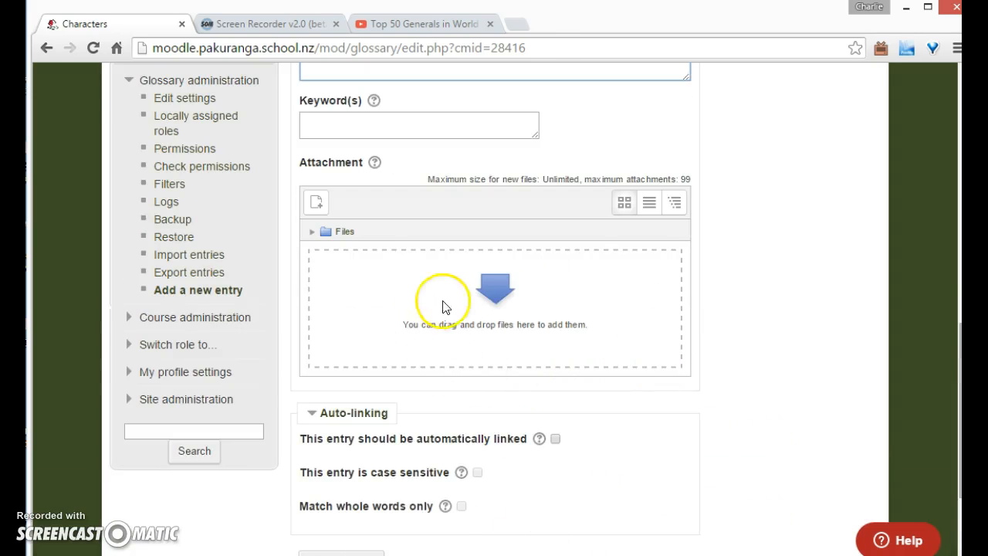
pyautogui.scroll(2, 776, 383)
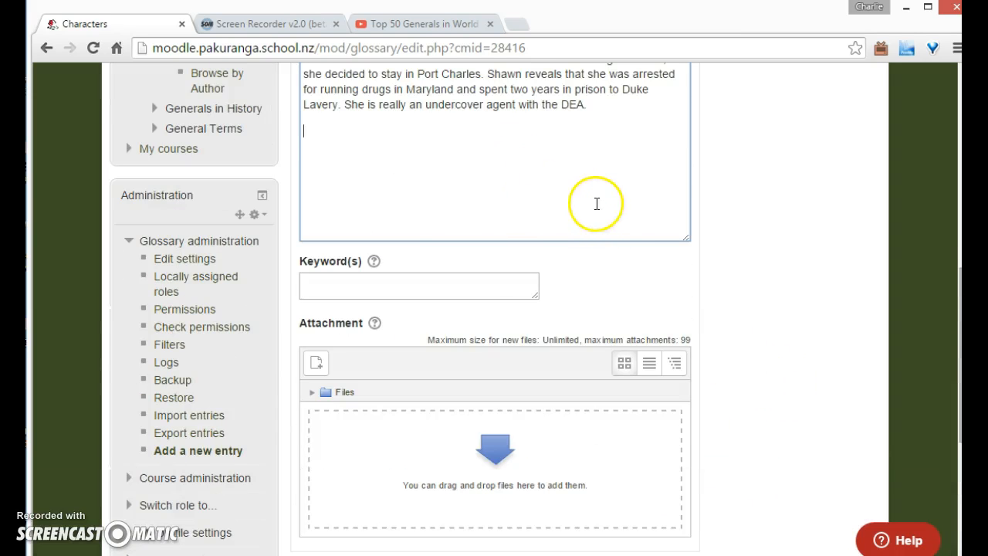
pyautogui.scroll(2, 596, 270)
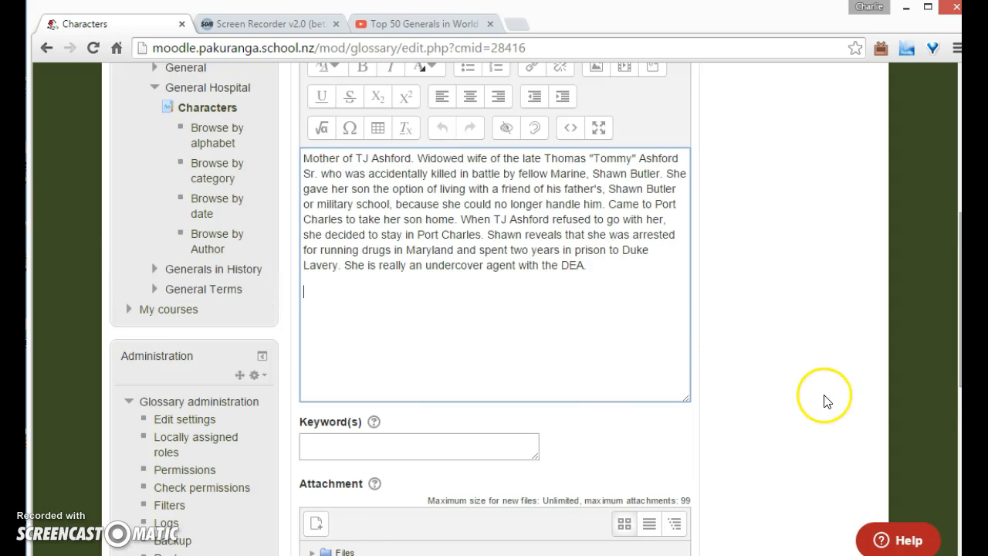
pyautogui.scroll(2, 810, 396)
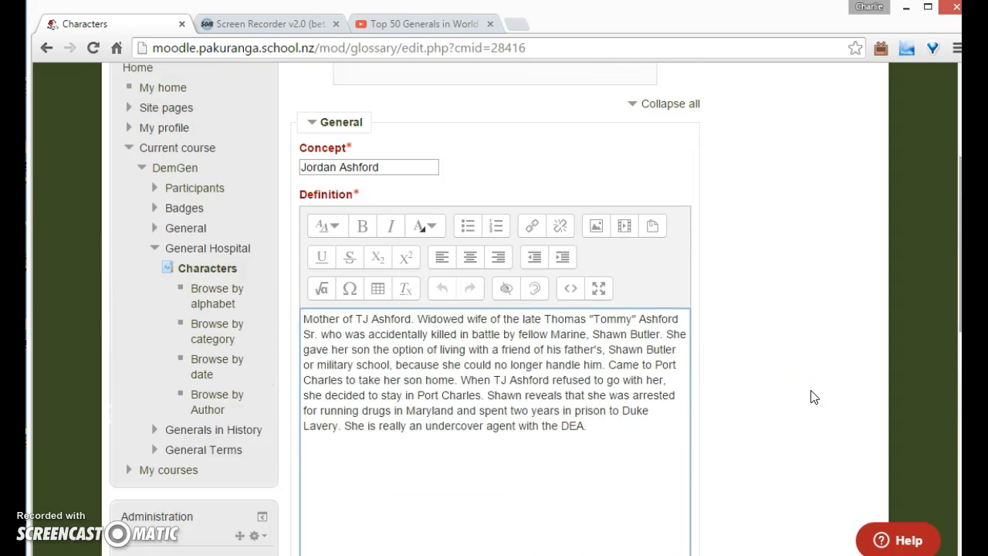
pyautogui.scroll(-10, 811, 397)
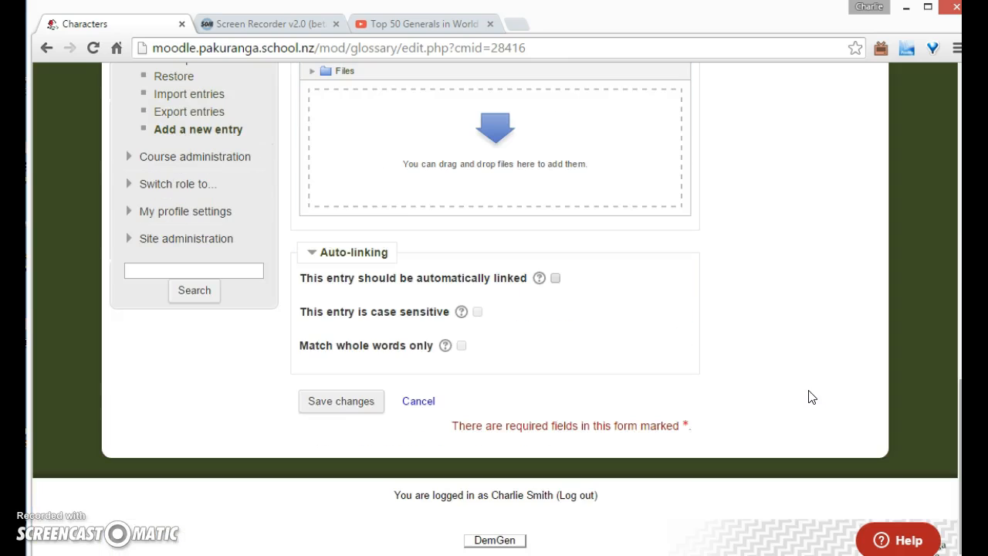
pyautogui.click(353, 413)
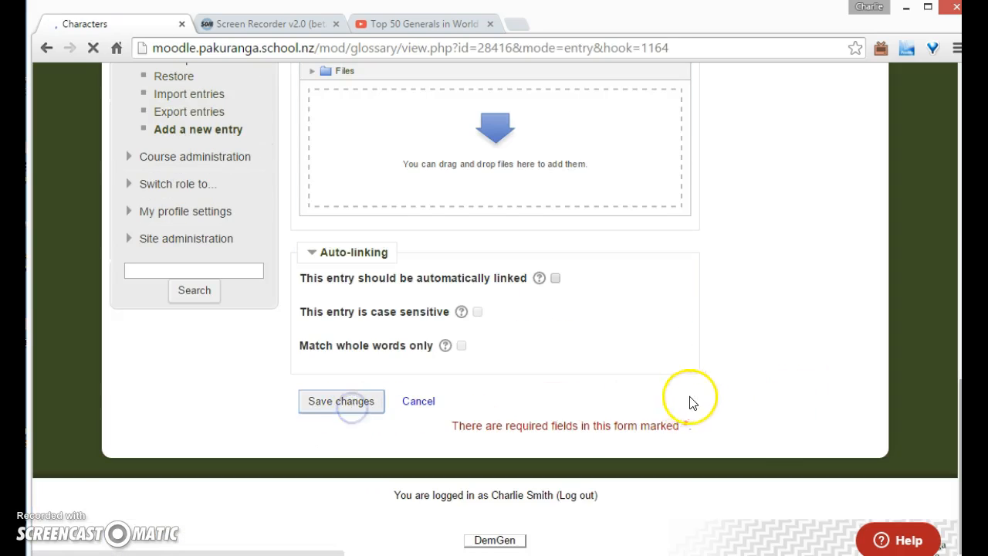
pyautogui.scroll(-1, 757, 421)
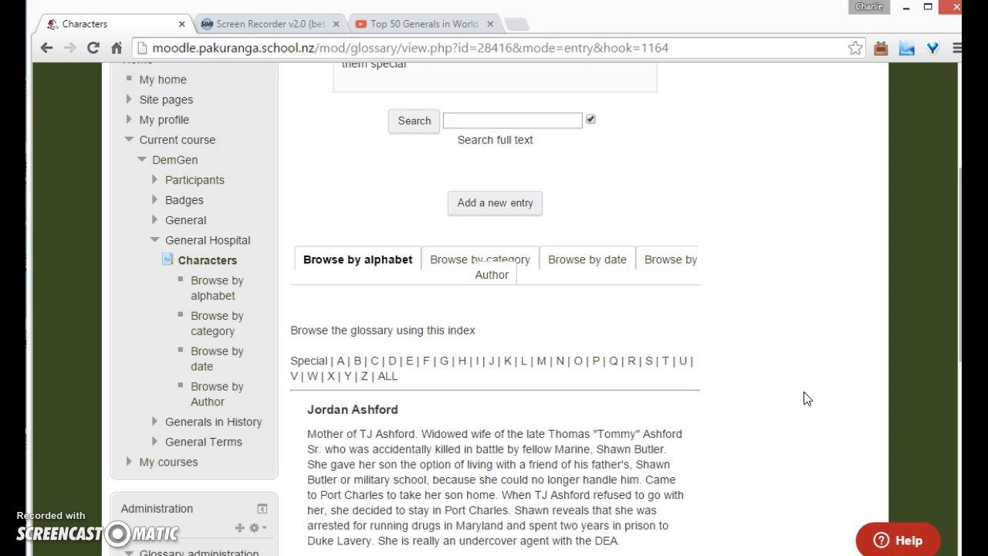
pyautogui.scroll(3, 772, 390)
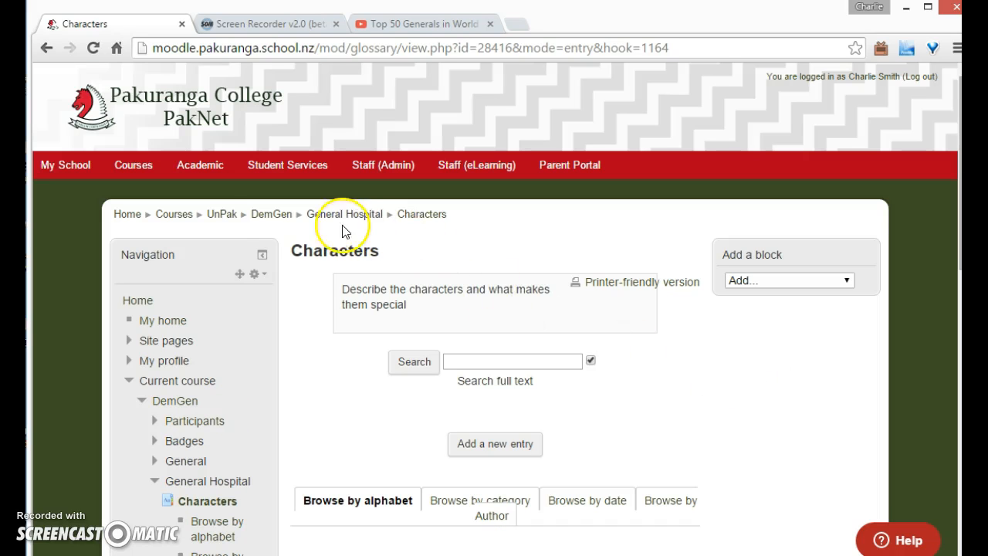
# Return to the course and add a Checklist activity to the Generals in History section
pyautogui.click(260, 214)
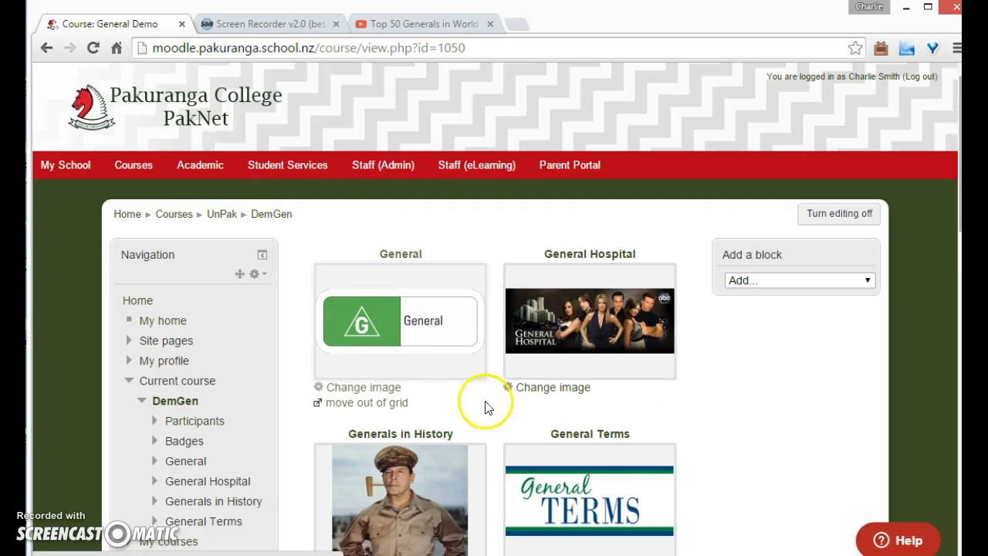
pyautogui.click(409, 495)
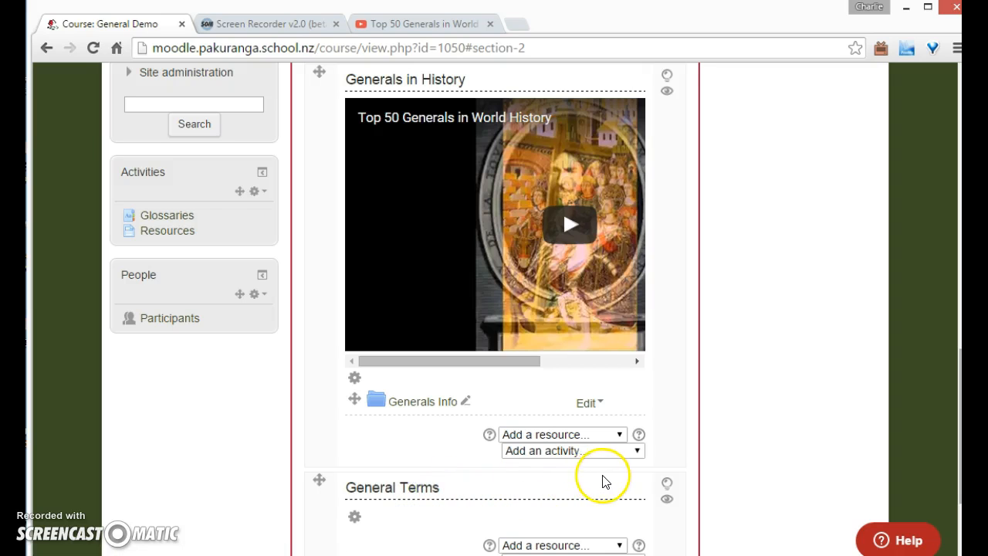
pyautogui.click(624, 453)
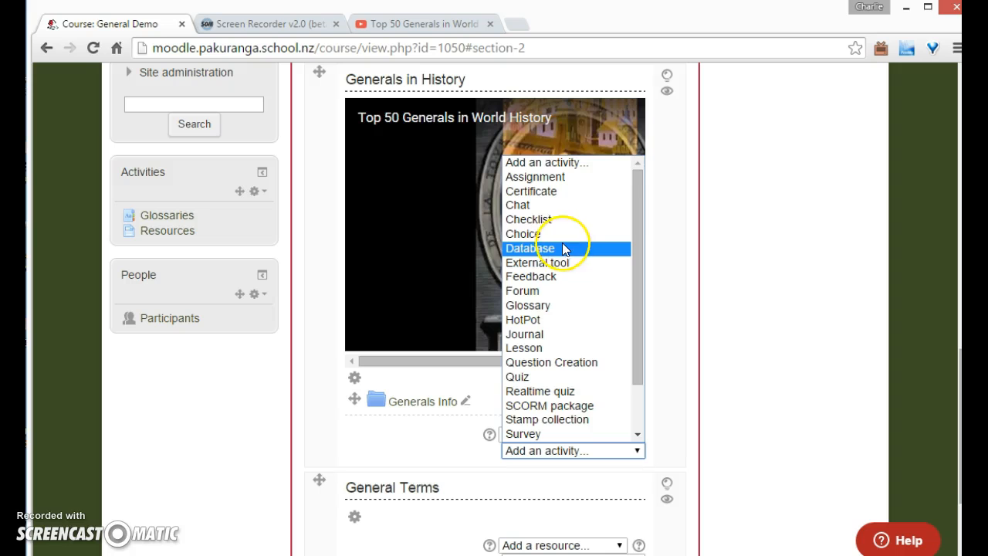
pyautogui.click(557, 220)
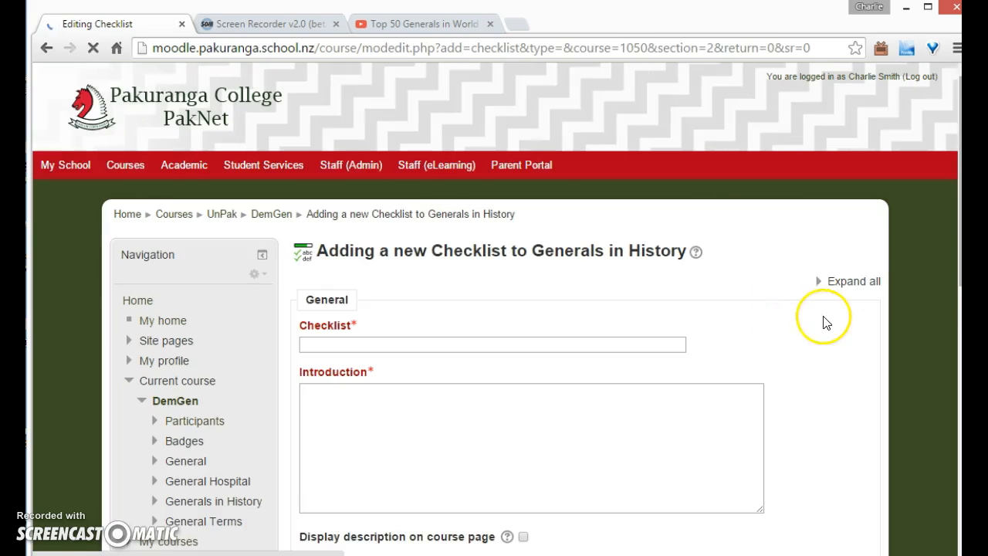
# Name the checklist "Have you looked at all the generals?" with the introduction "Tick them off when you have"
pyautogui.click(569, 345)
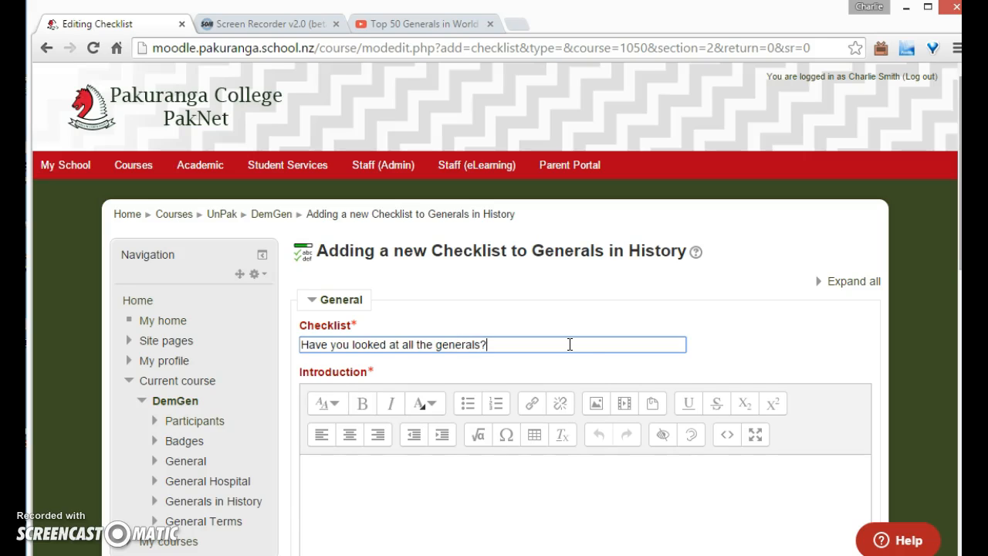
pyautogui.click(519, 498)
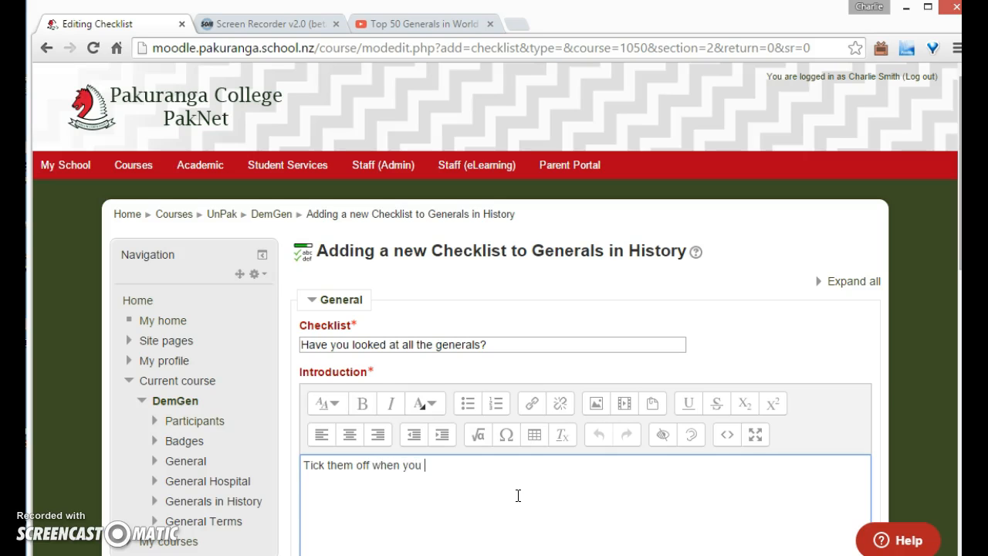
pyautogui.scroll(-5, 518, 495)
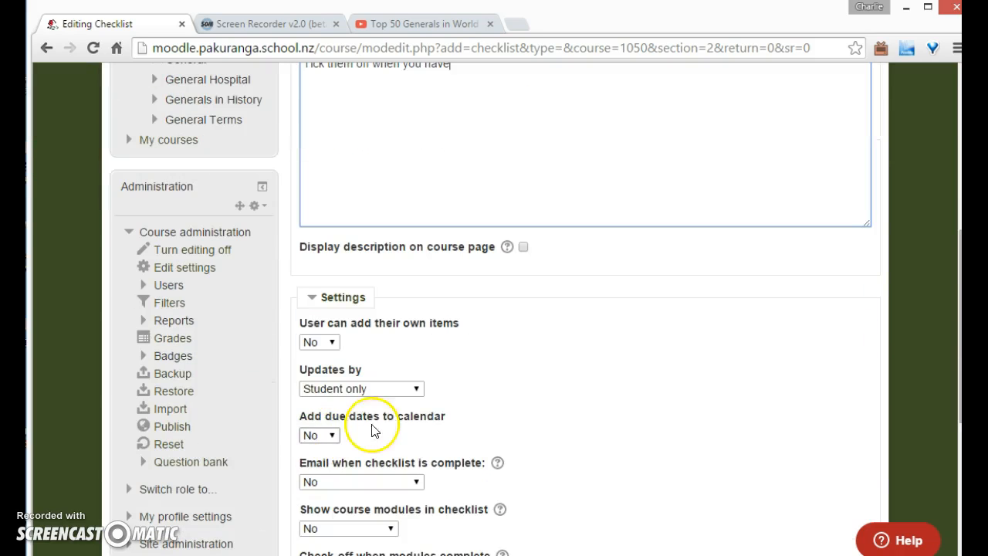
pyautogui.scroll(-4, 441, 448)
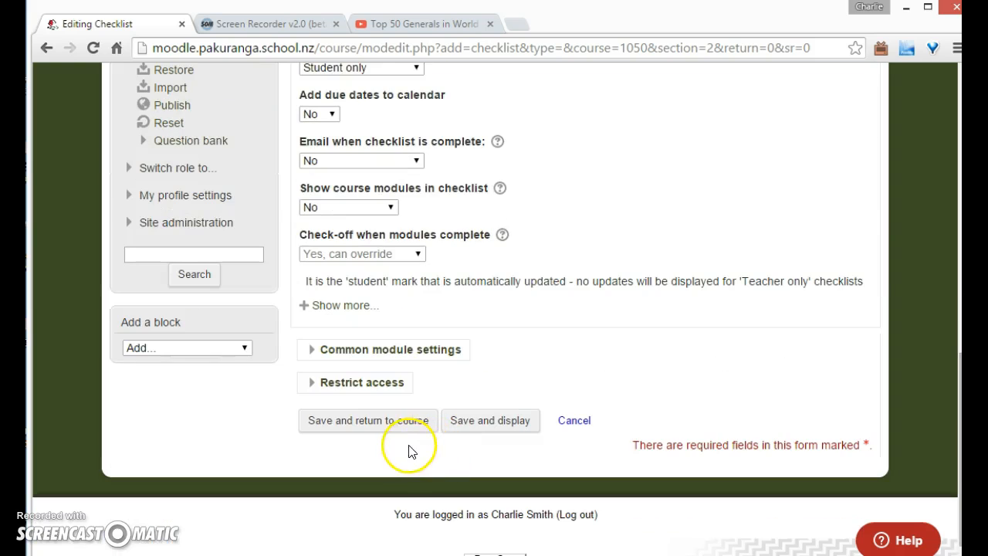
# Save the checklist and add the items General Armitage, General Marriot and General Palaver
pyautogui.click(464, 423)
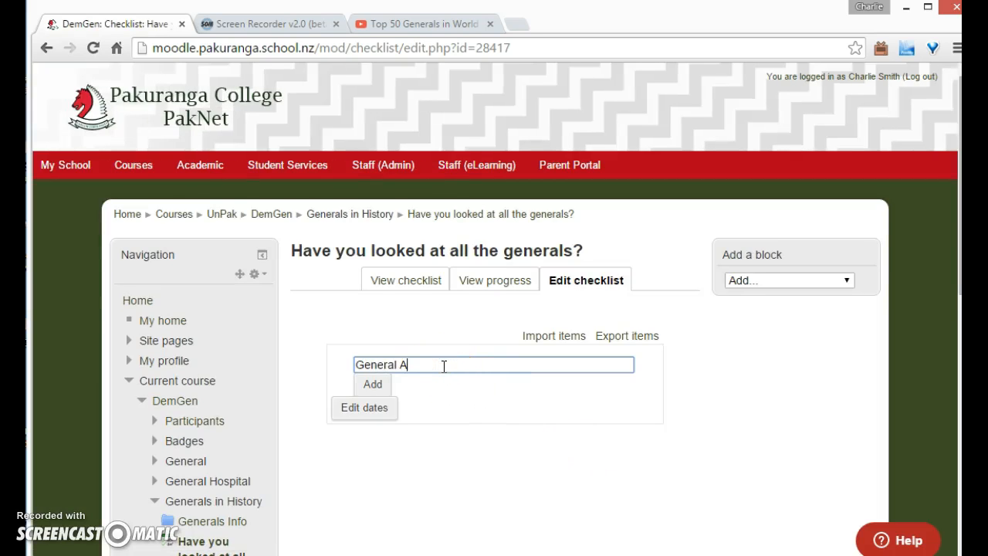
pyautogui.press('Return')
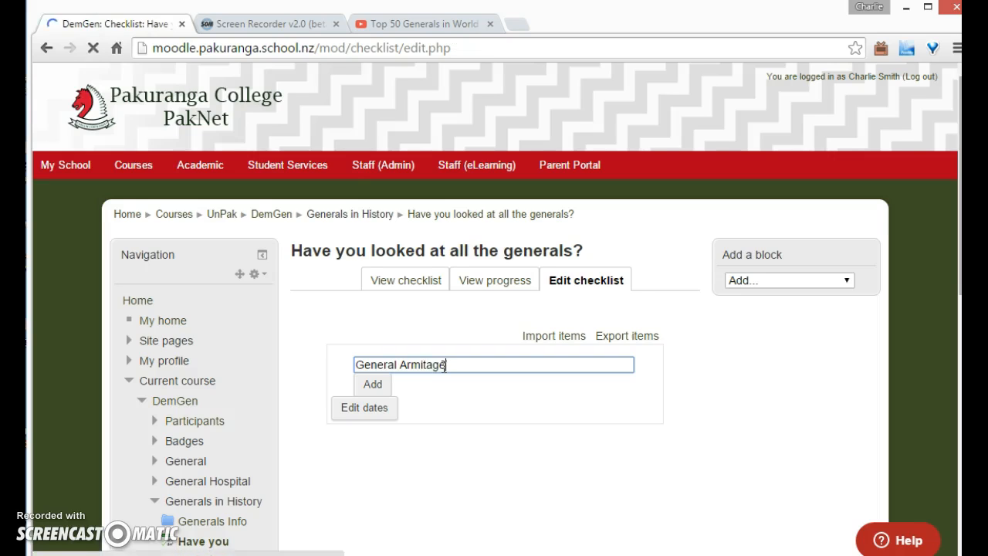
pyautogui.write('General Marriot')
pyautogui.press('Return')
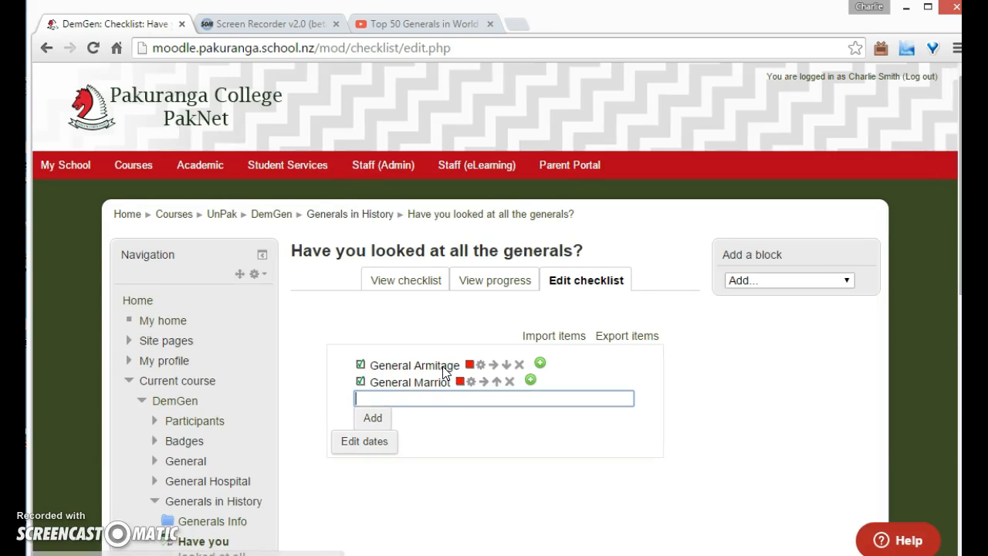
pyautogui.write('General Palaver')
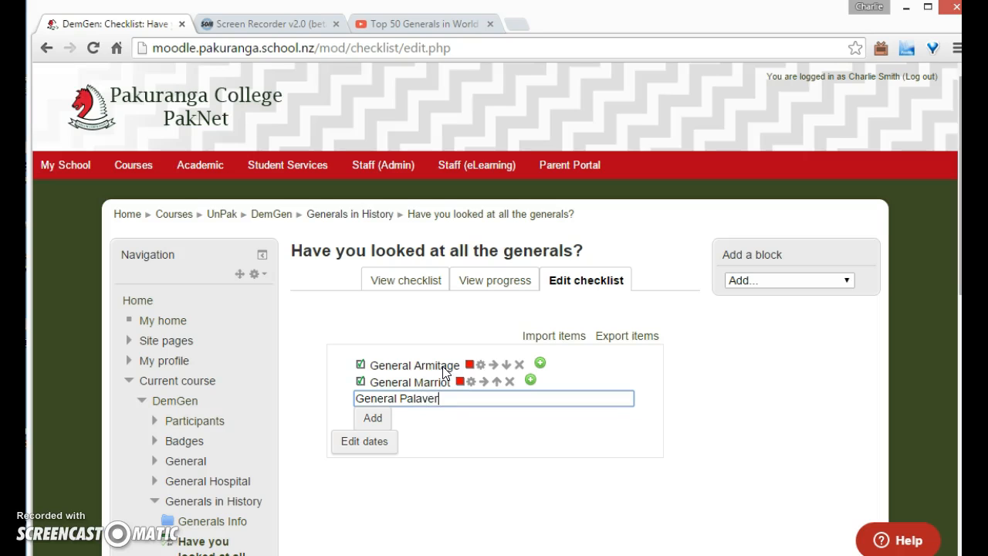
pyautogui.press('Return')
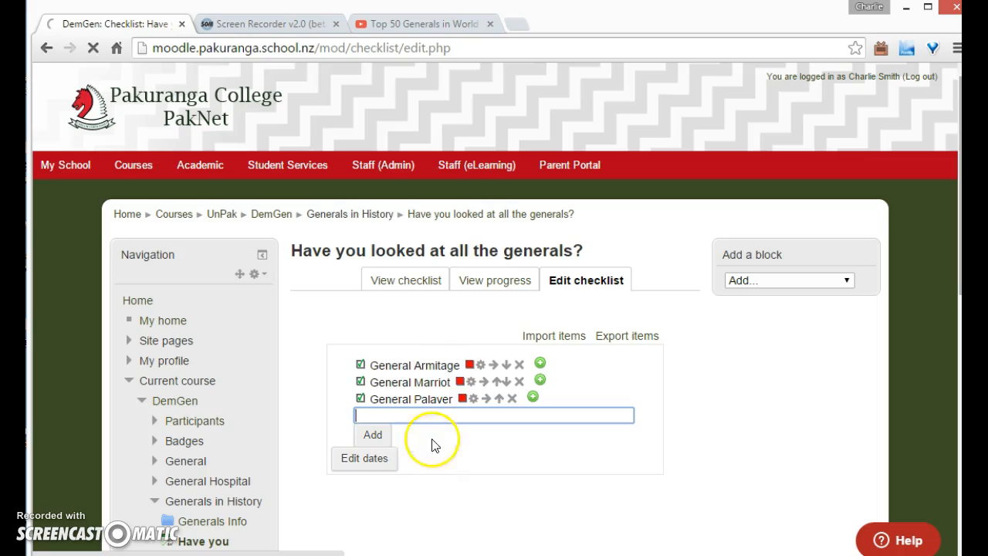
# Return to the course page and switch role to Student
pyautogui.click(281, 217)
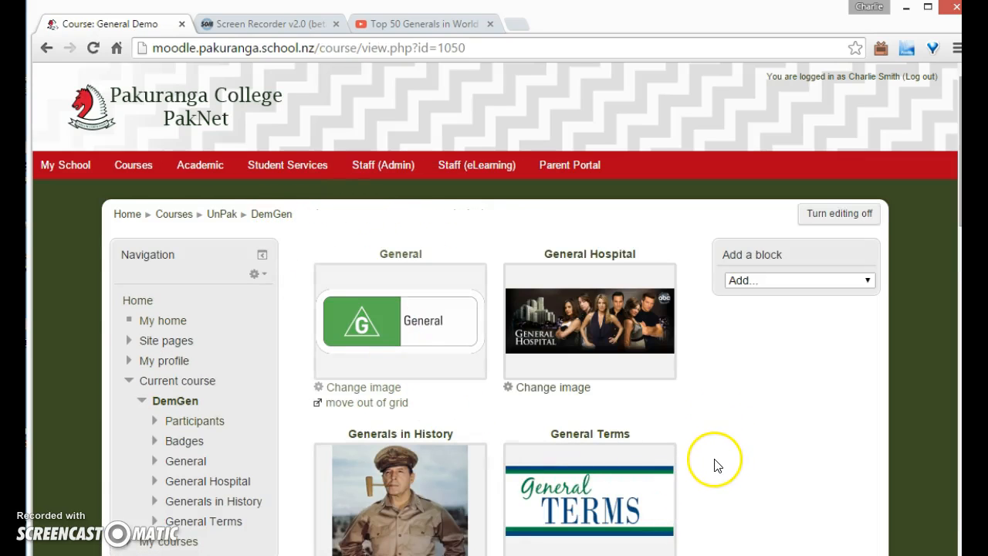
pyautogui.scroll(-4, 722, 452)
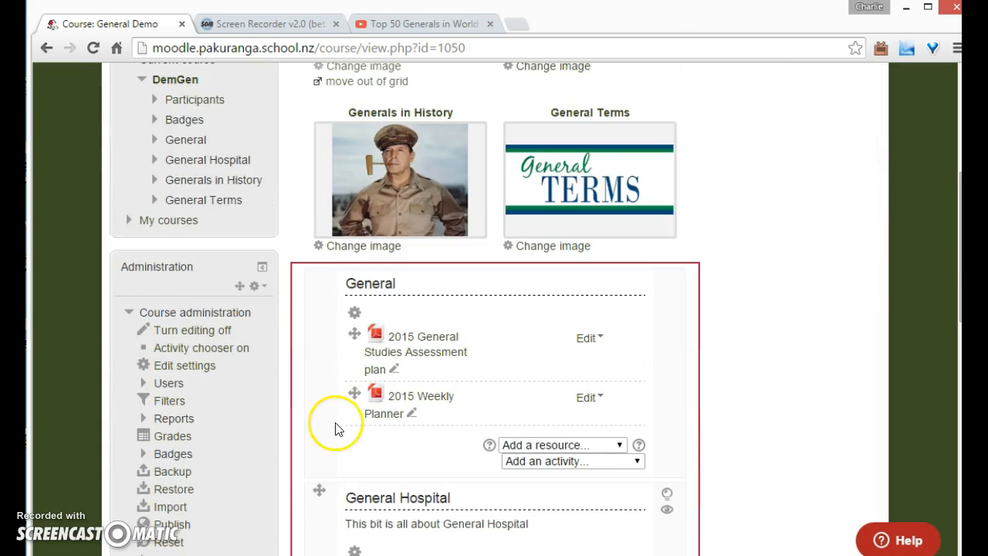
pyautogui.scroll(-3, 233, 433)
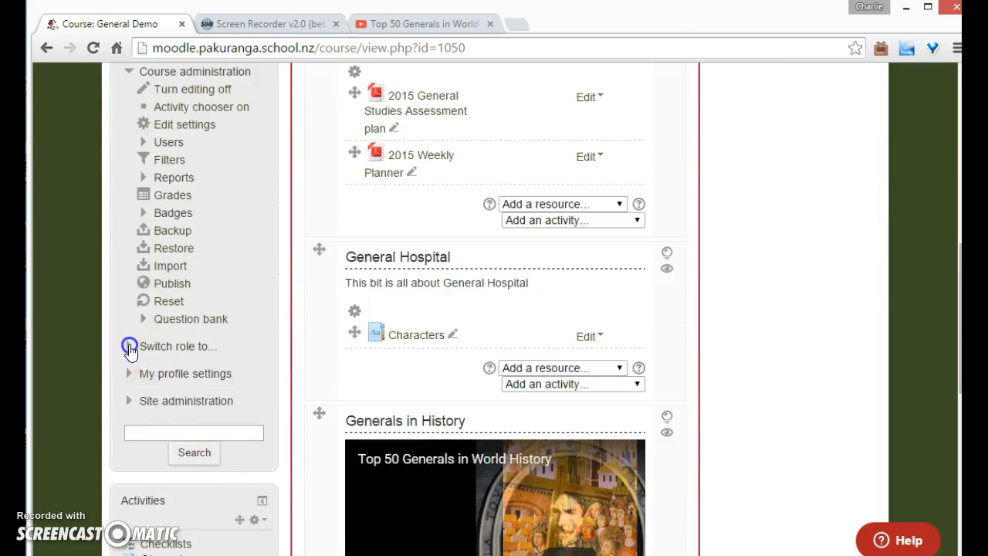
pyautogui.click(130, 349)
pyautogui.click(174, 433)
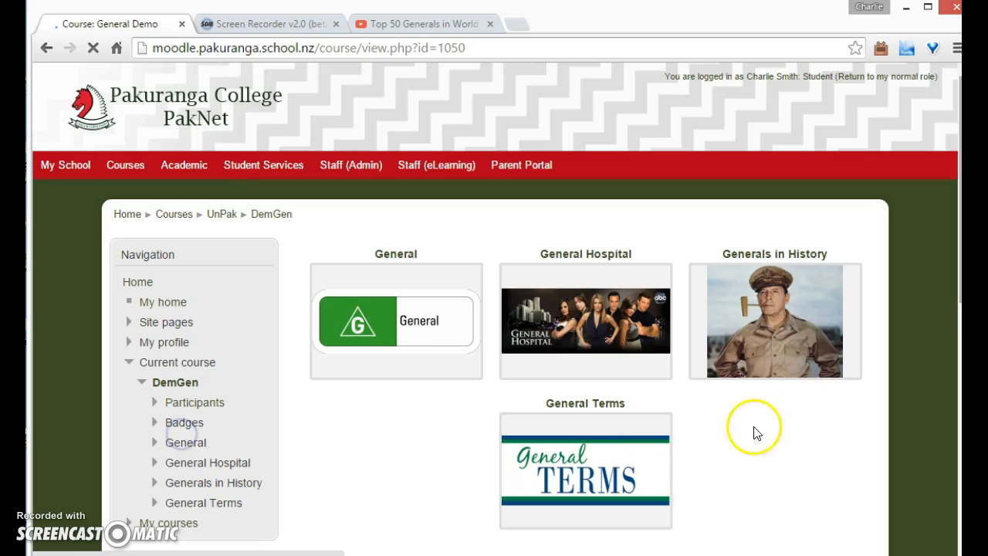
# Preview the General and General Hospital sections and the Characters glossary as a student, then return to the course
pyautogui.click(440, 346)
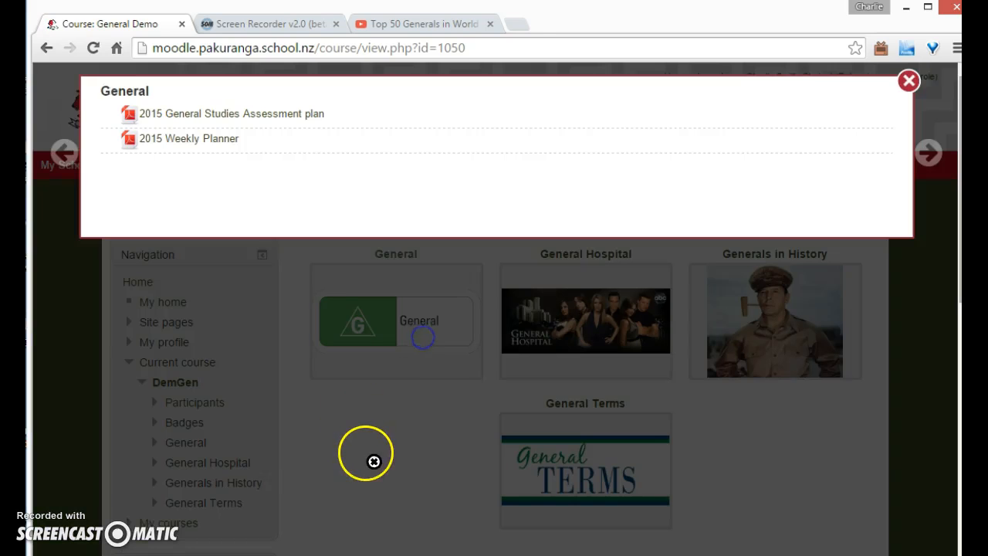
pyautogui.click(907, 84)
pyautogui.click(645, 333)
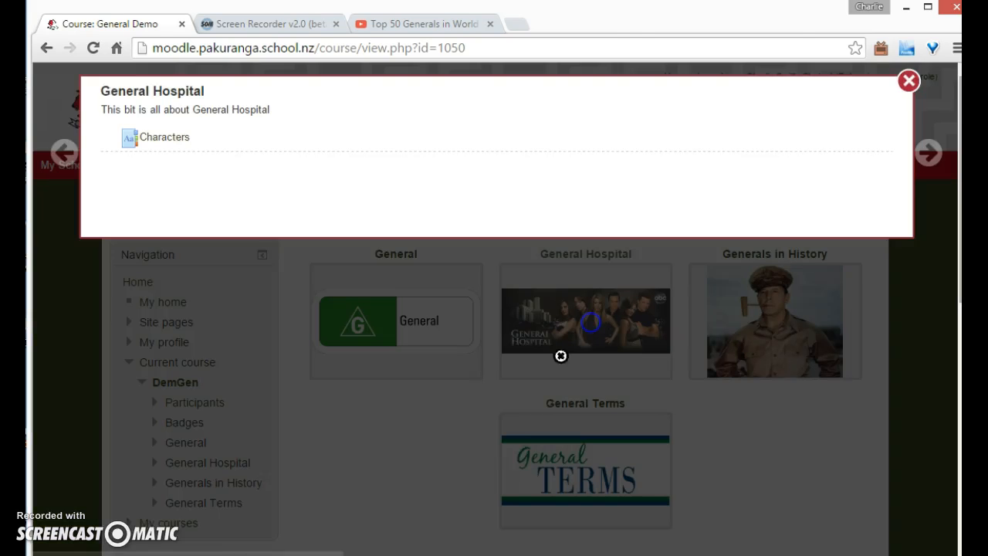
pyautogui.click(162, 136)
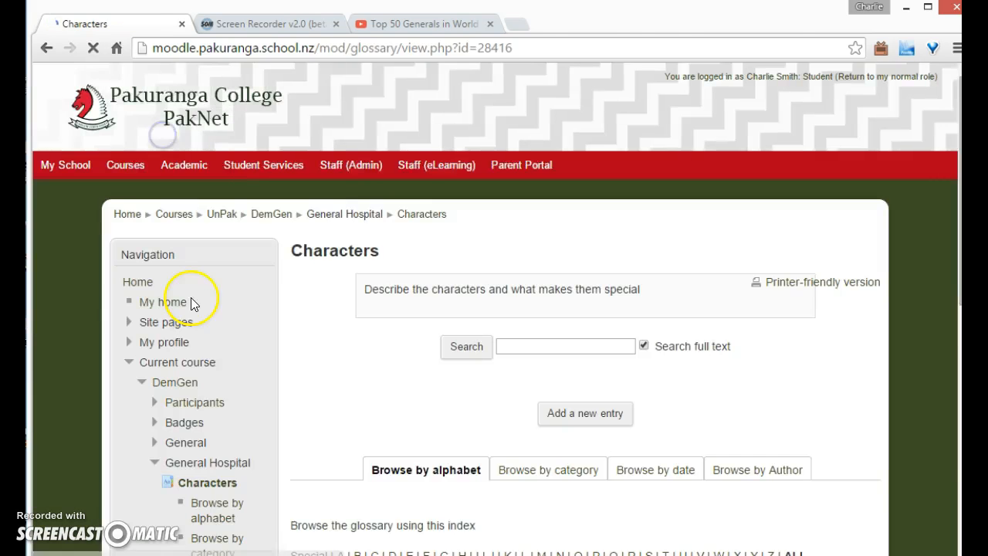
pyautogui.scroll(-4, 376, 374)
pyautogui.scroll(3, 371, 369)
pyautogui.scroll(-5, 376, 373)
pyautogui.scroll(6, 376, 375)
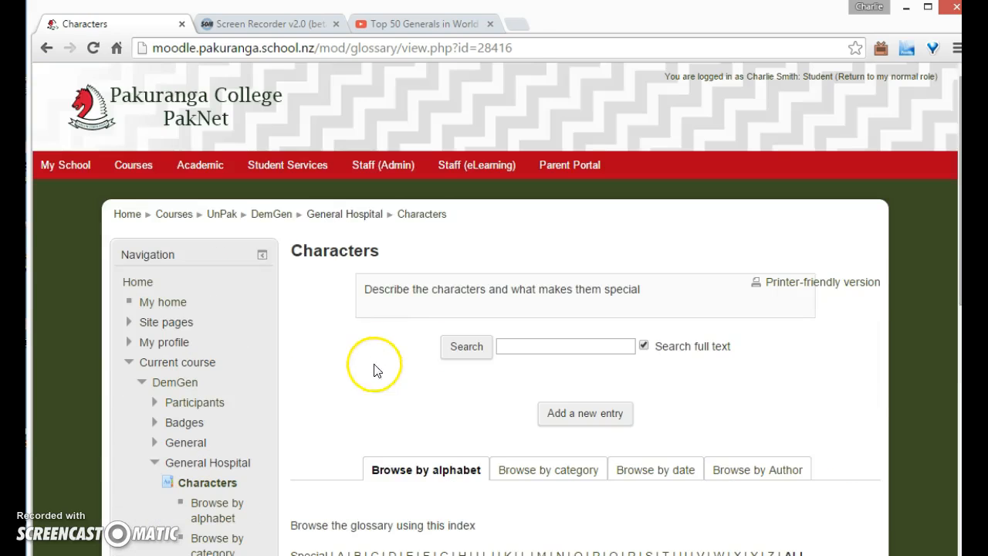
pyautogui.click(266, 219)
# Open the generals checklist from the Generals in History section and tick all three generals
pyautogui.click(765, 313)
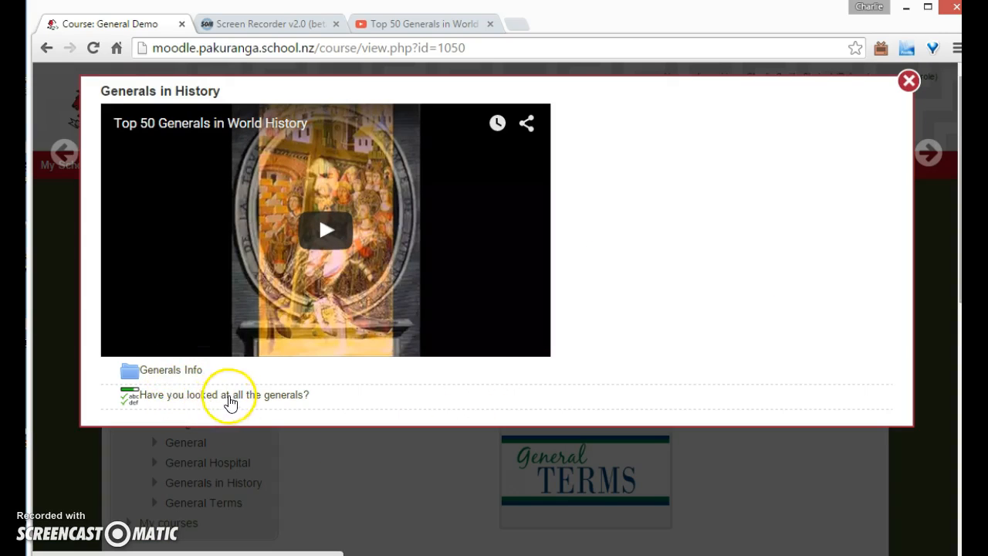
pyautogui.click(226, 396)
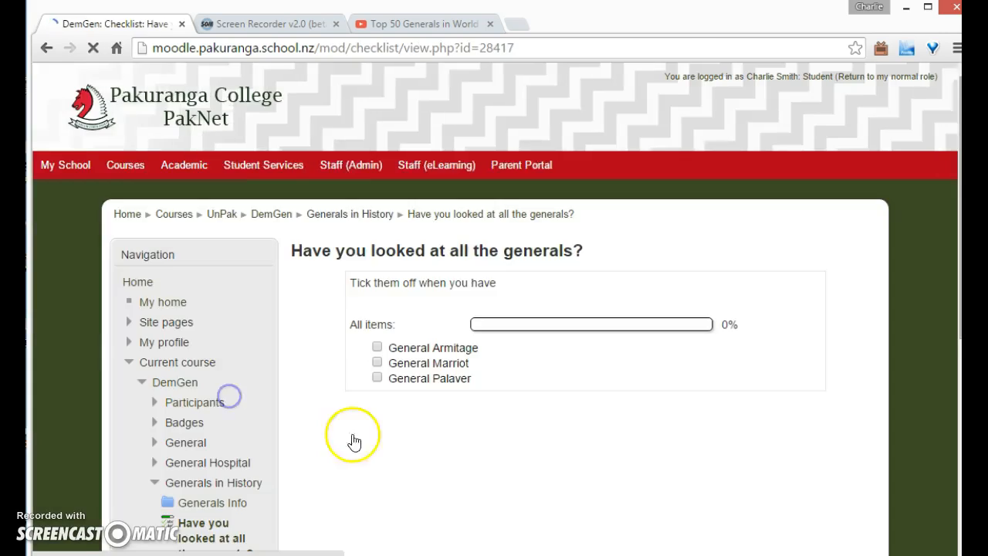
pyautogui.click(376, 349)
pyautogui.click(377, 362)
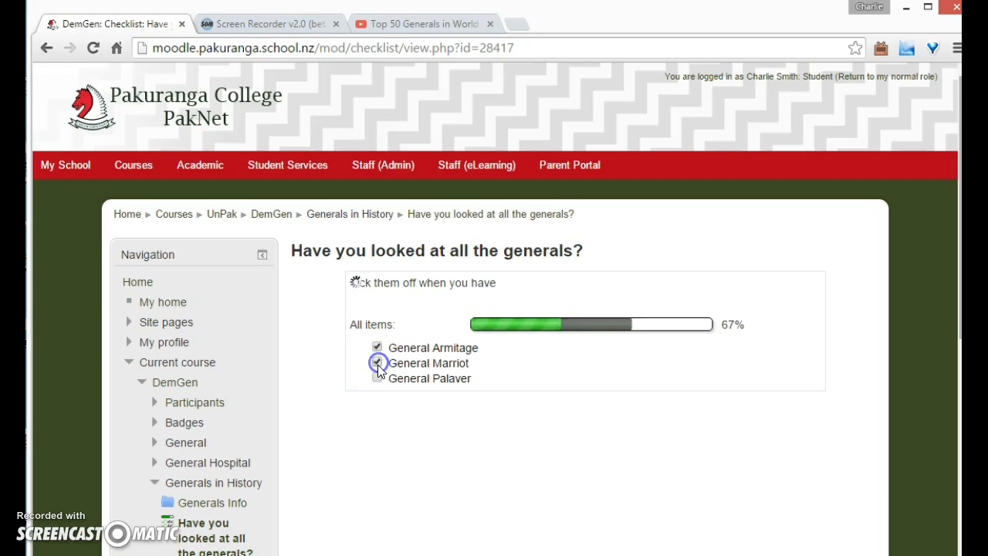
pyautogui.click(377, 377)
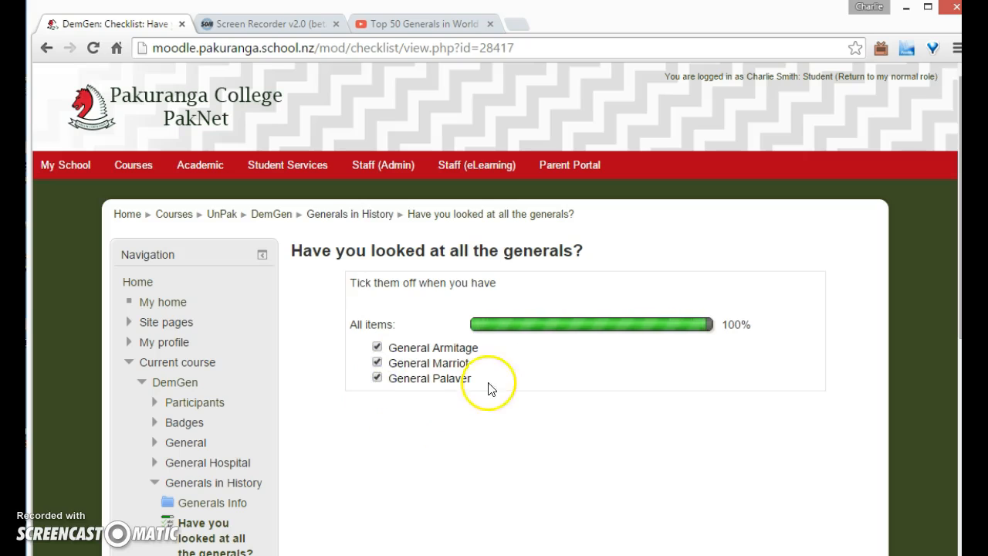
# Return to the course and preview the General Terms section as a student
pyautogui.click(277, 214)
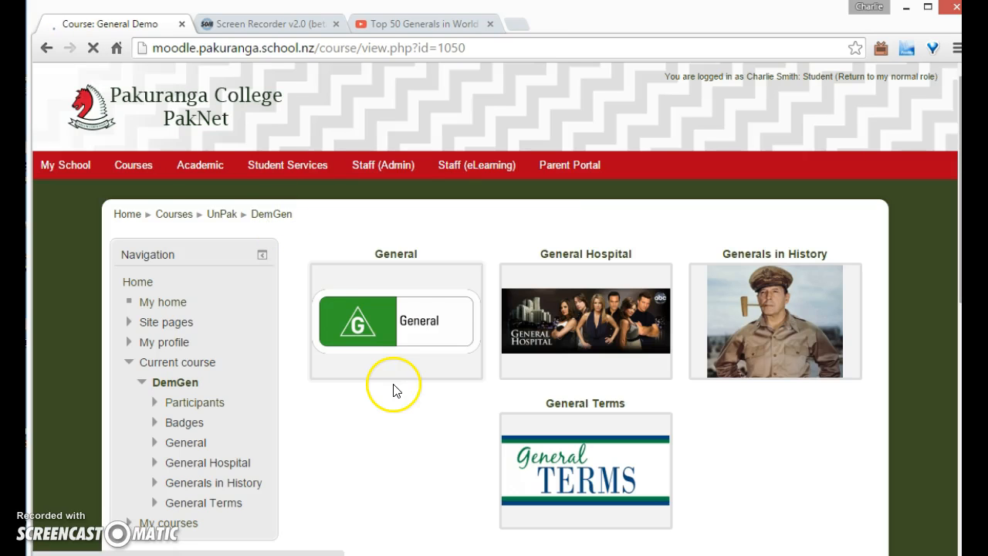
pyautogui.click(608, 448)
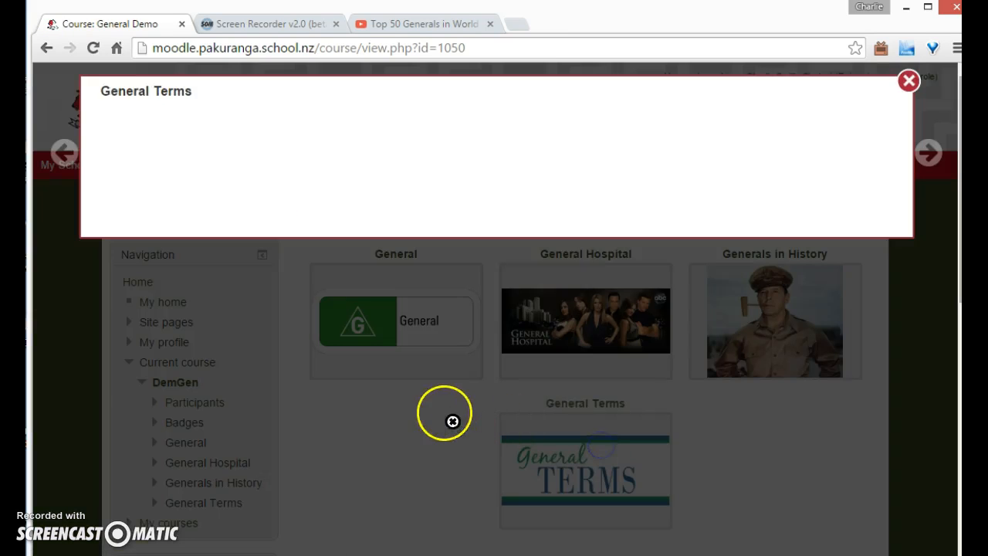
pyautogui.click(908, 80)
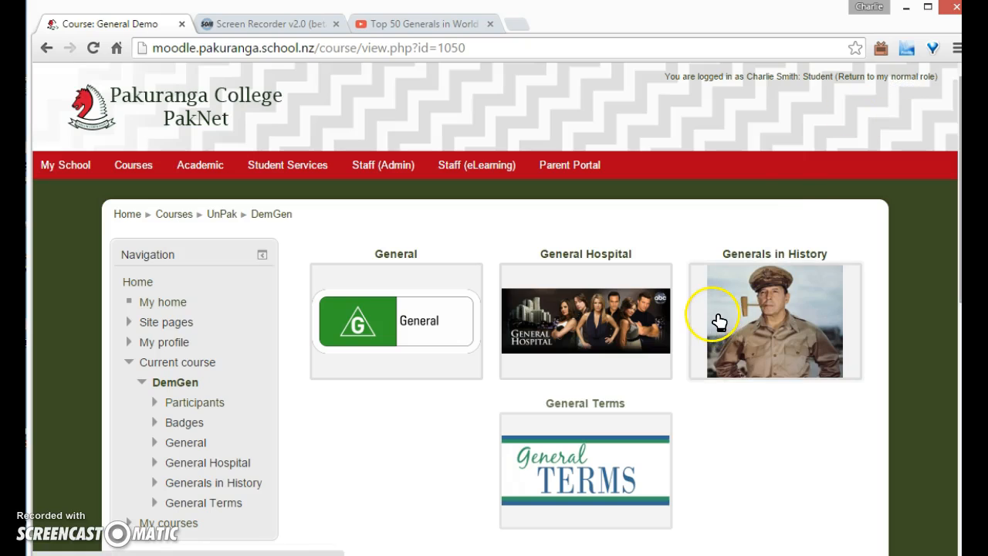